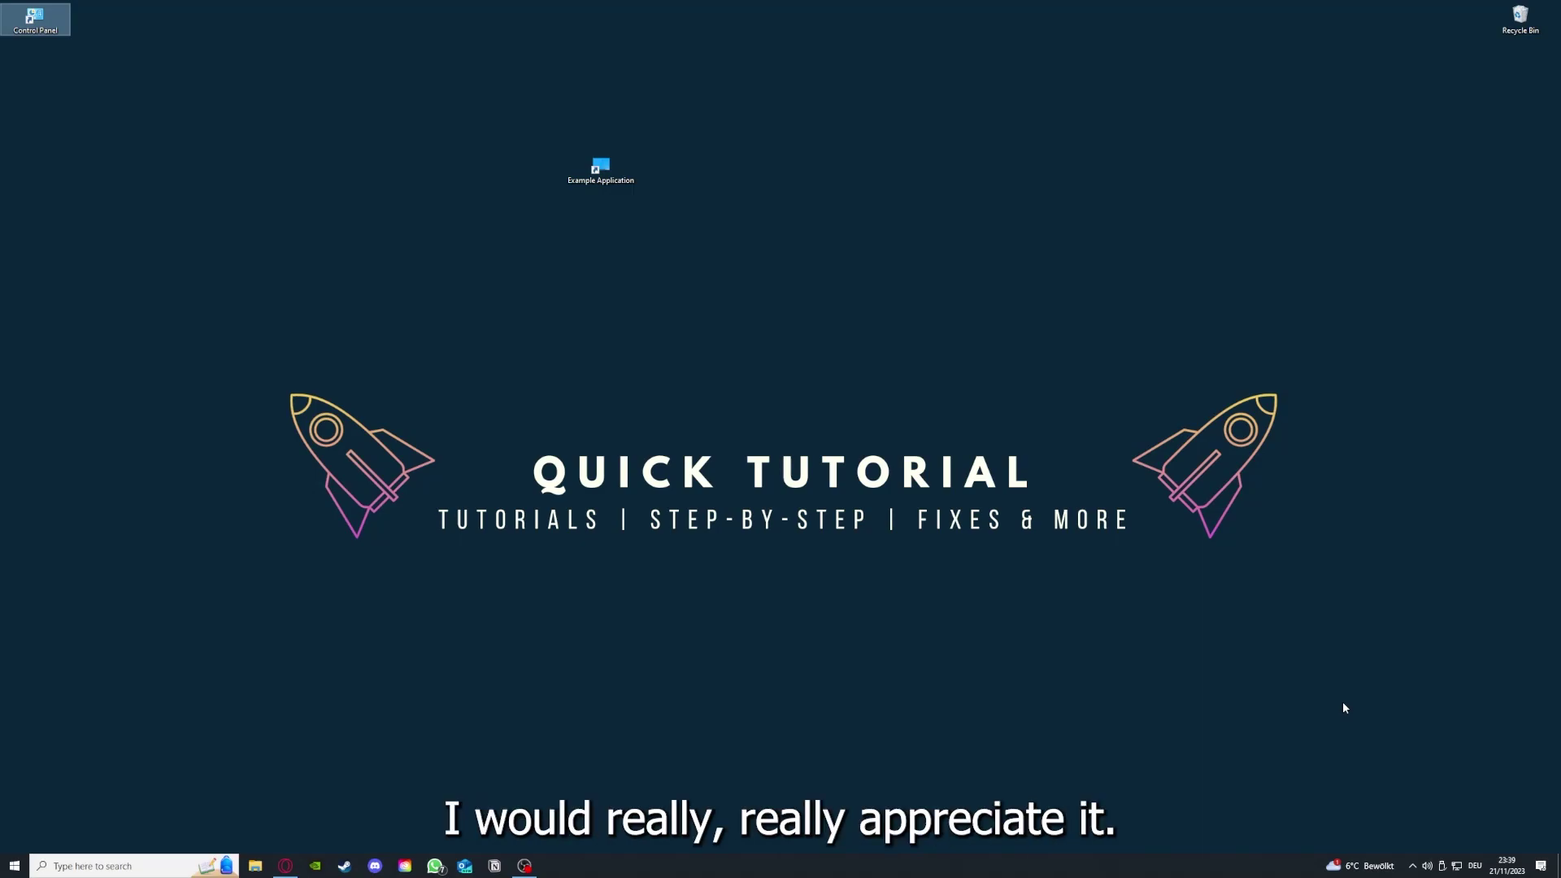
Clear the desktop selection, launch the Example Application shortcut, and close the Desktop folder window.
left_click(1108, 586)
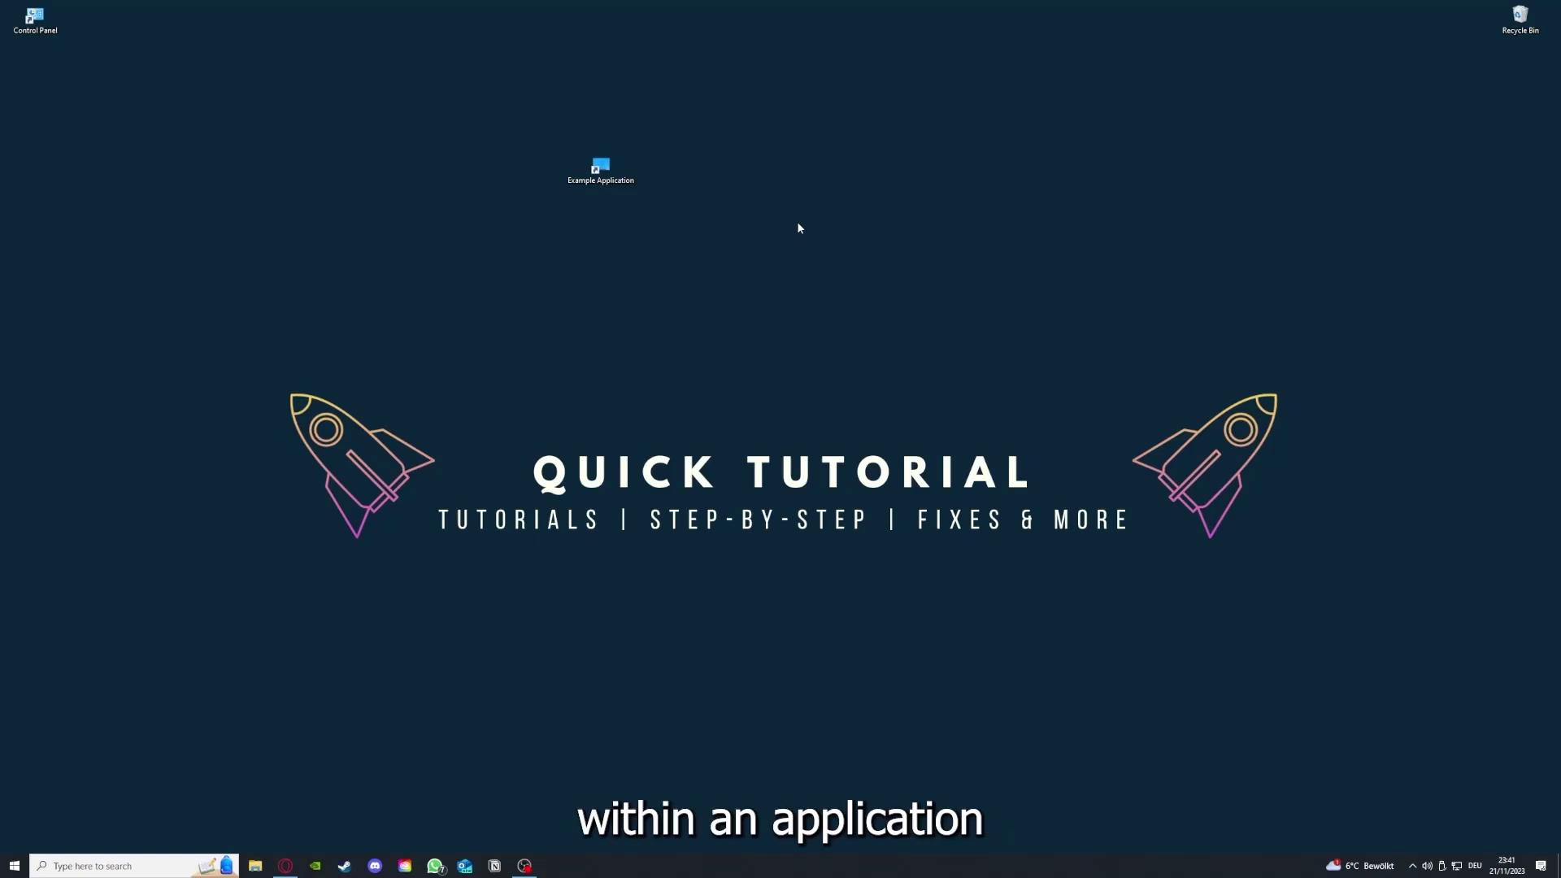
mouse_move(205, 305)
left_mouse_down()
mouse_move(271, 366)
mouse_move(1321, 653)
left_mouse_up()
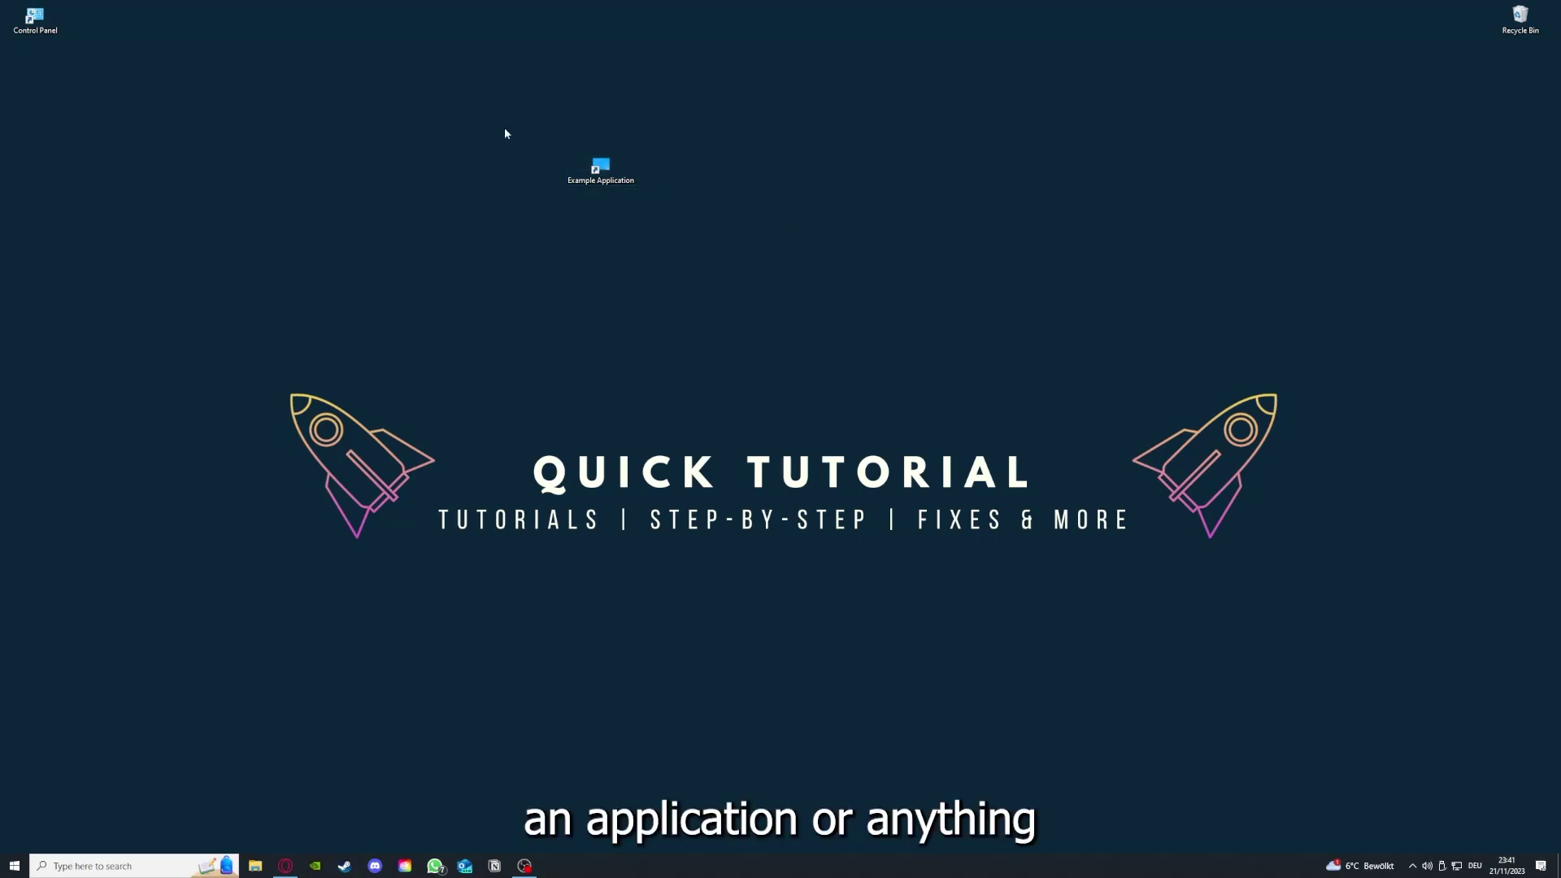
mouse_move(205, 304)
left_mouse_down()
mouse_move(976, 567)
mouse_move(1291, 635)
mouse_move(1319, 658)
left_mouse_up()
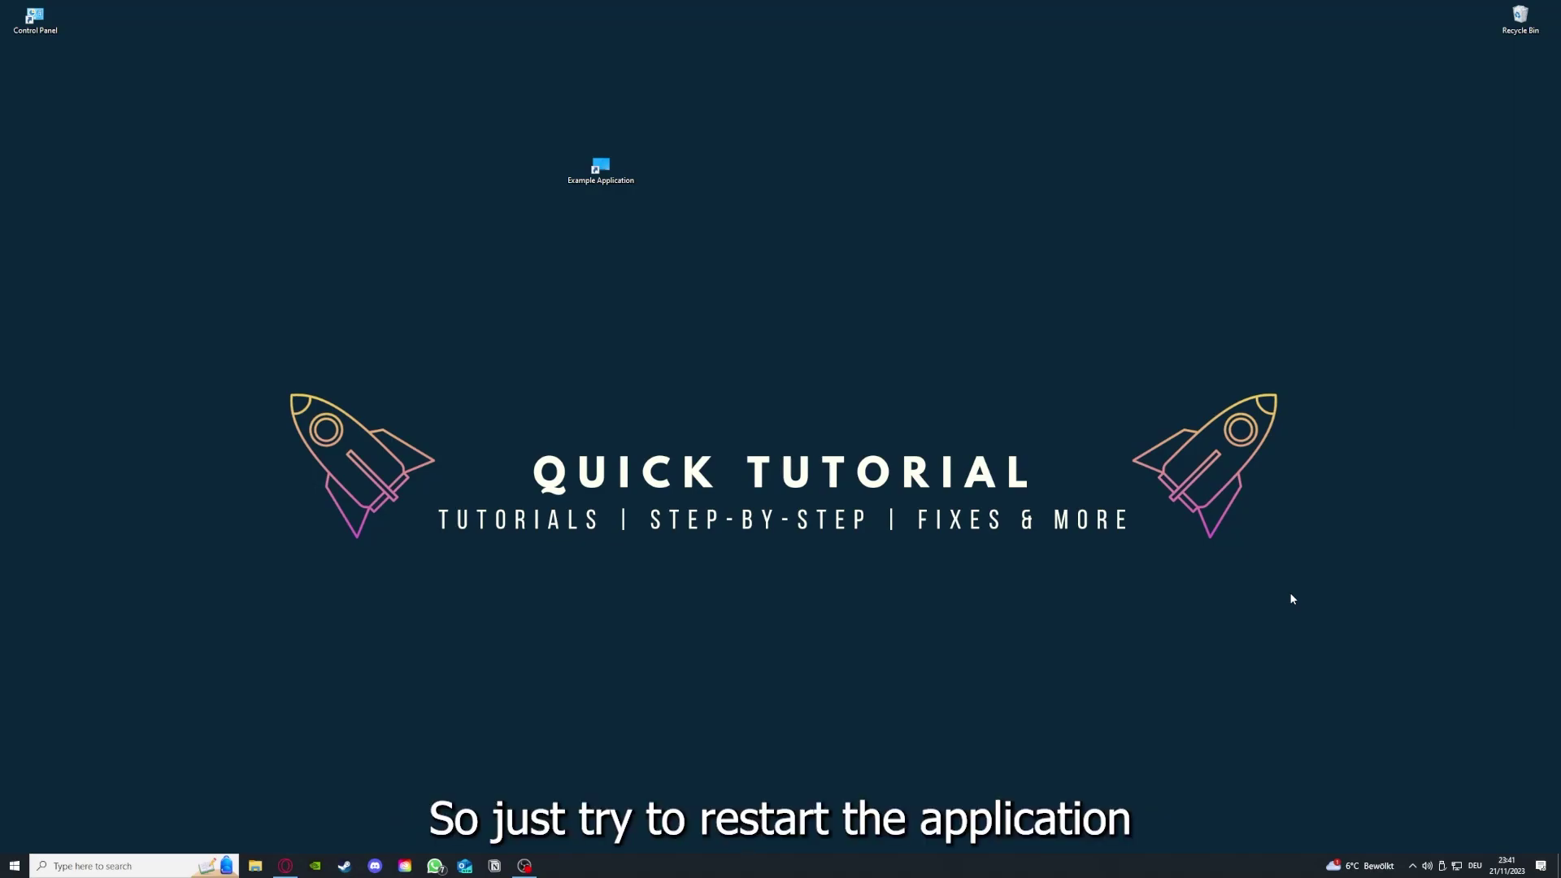
double_click(602, 172)
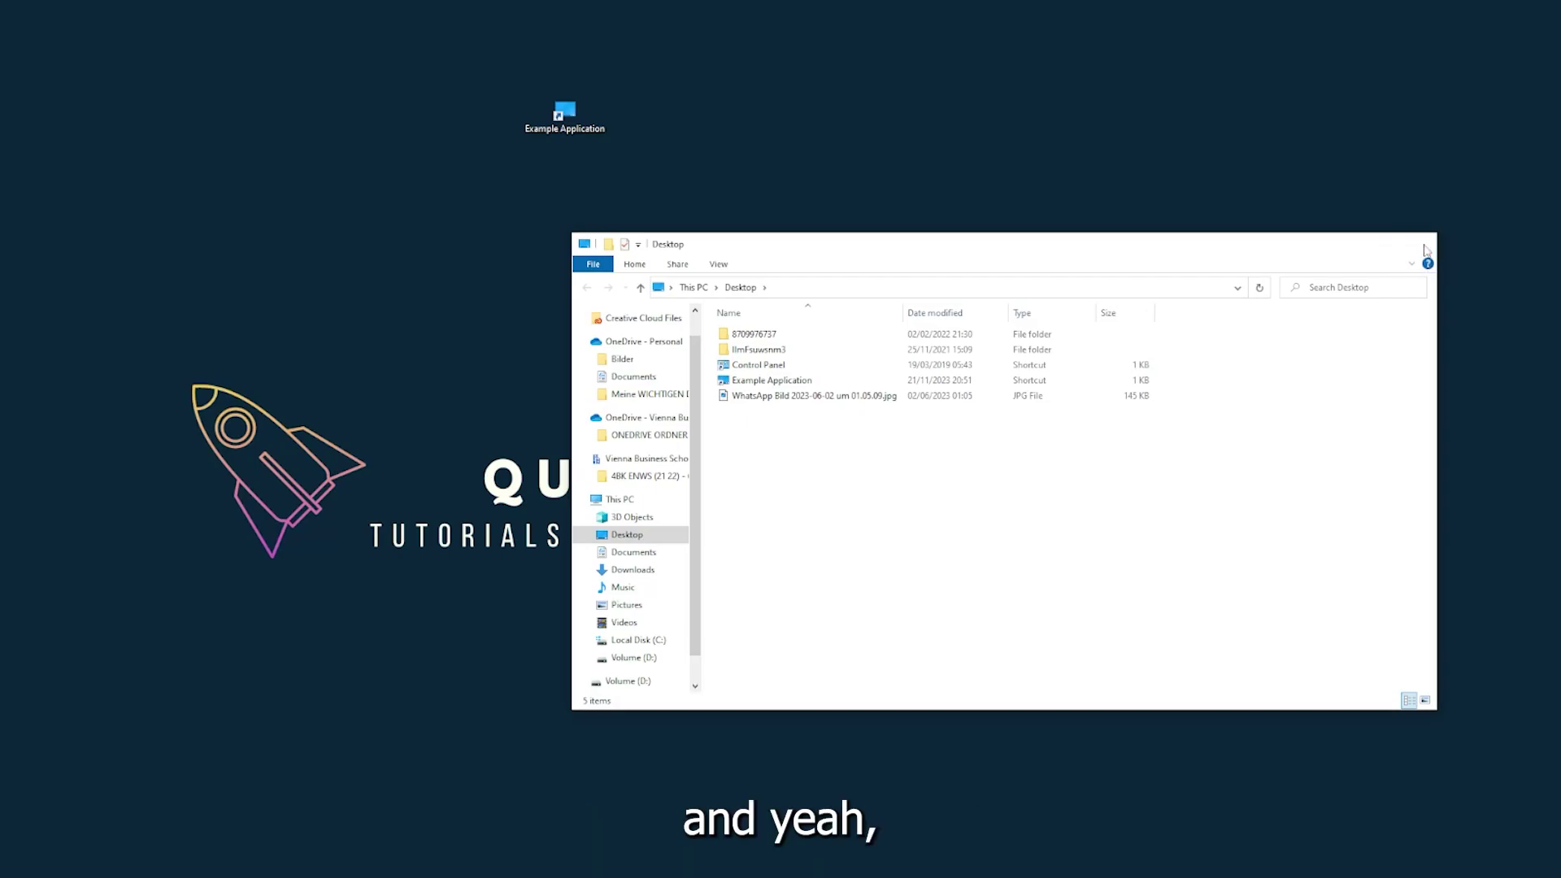
left_click(1423, 247)
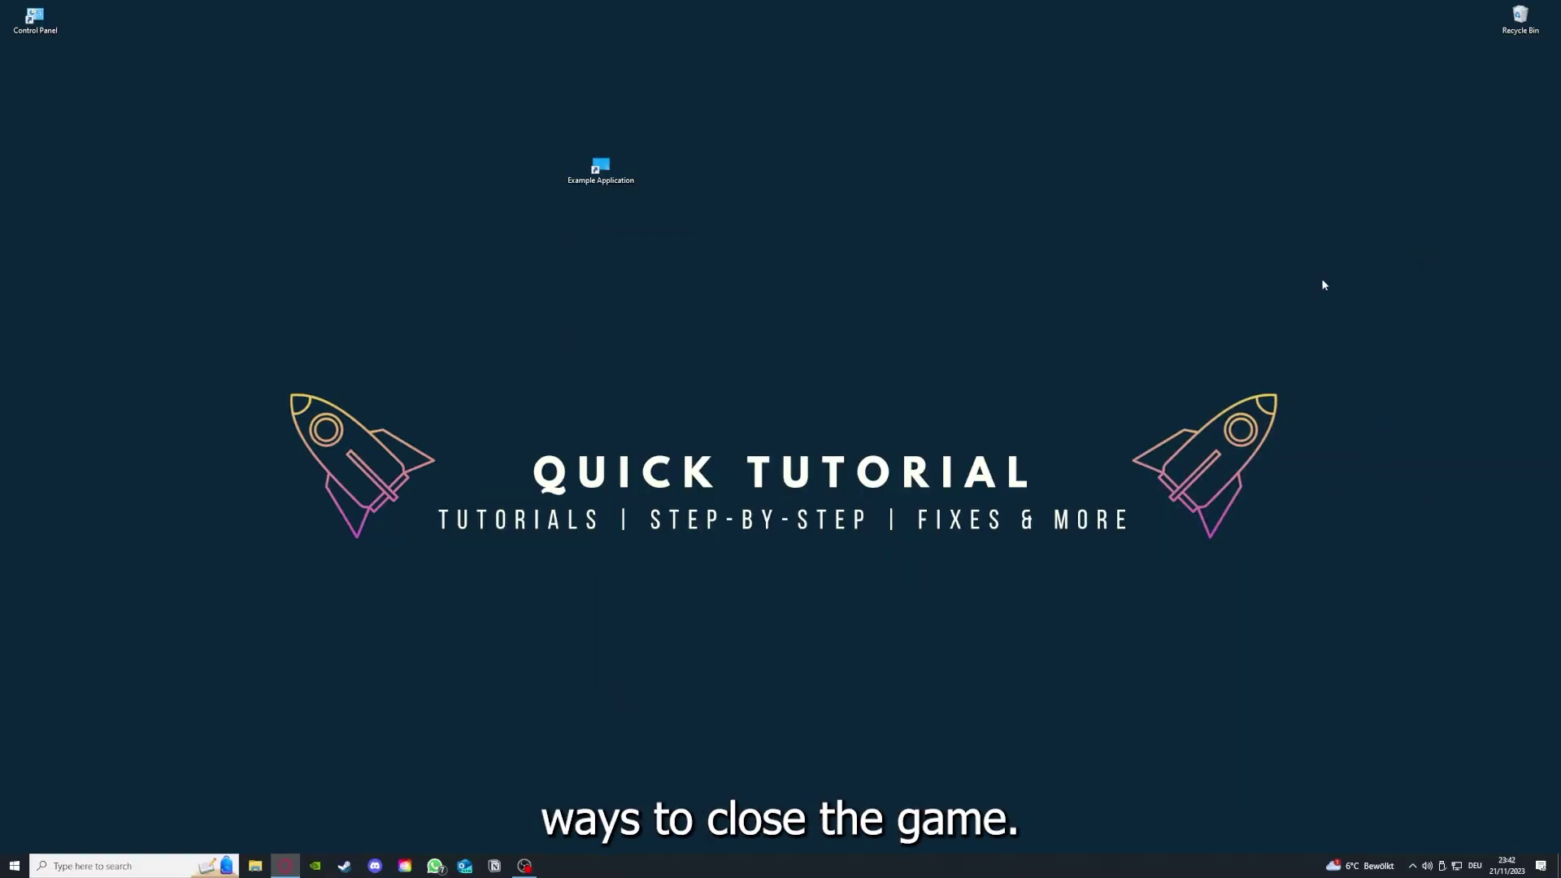
Open Task Manager from the taskbar and end the Task Manager app.
right_click(587, 867)
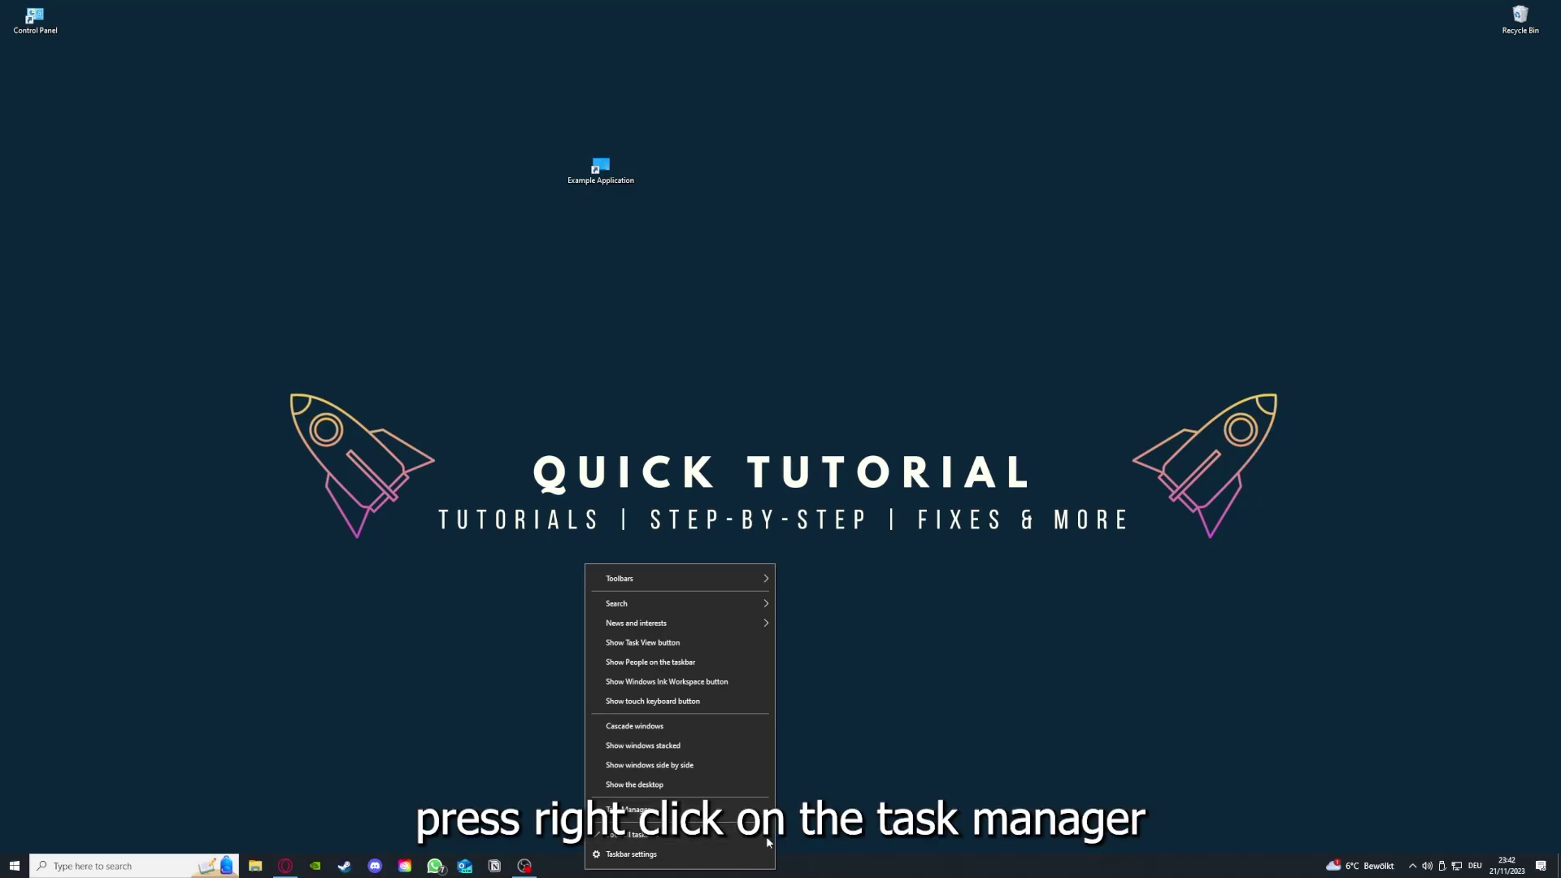
left_click(698, 814)
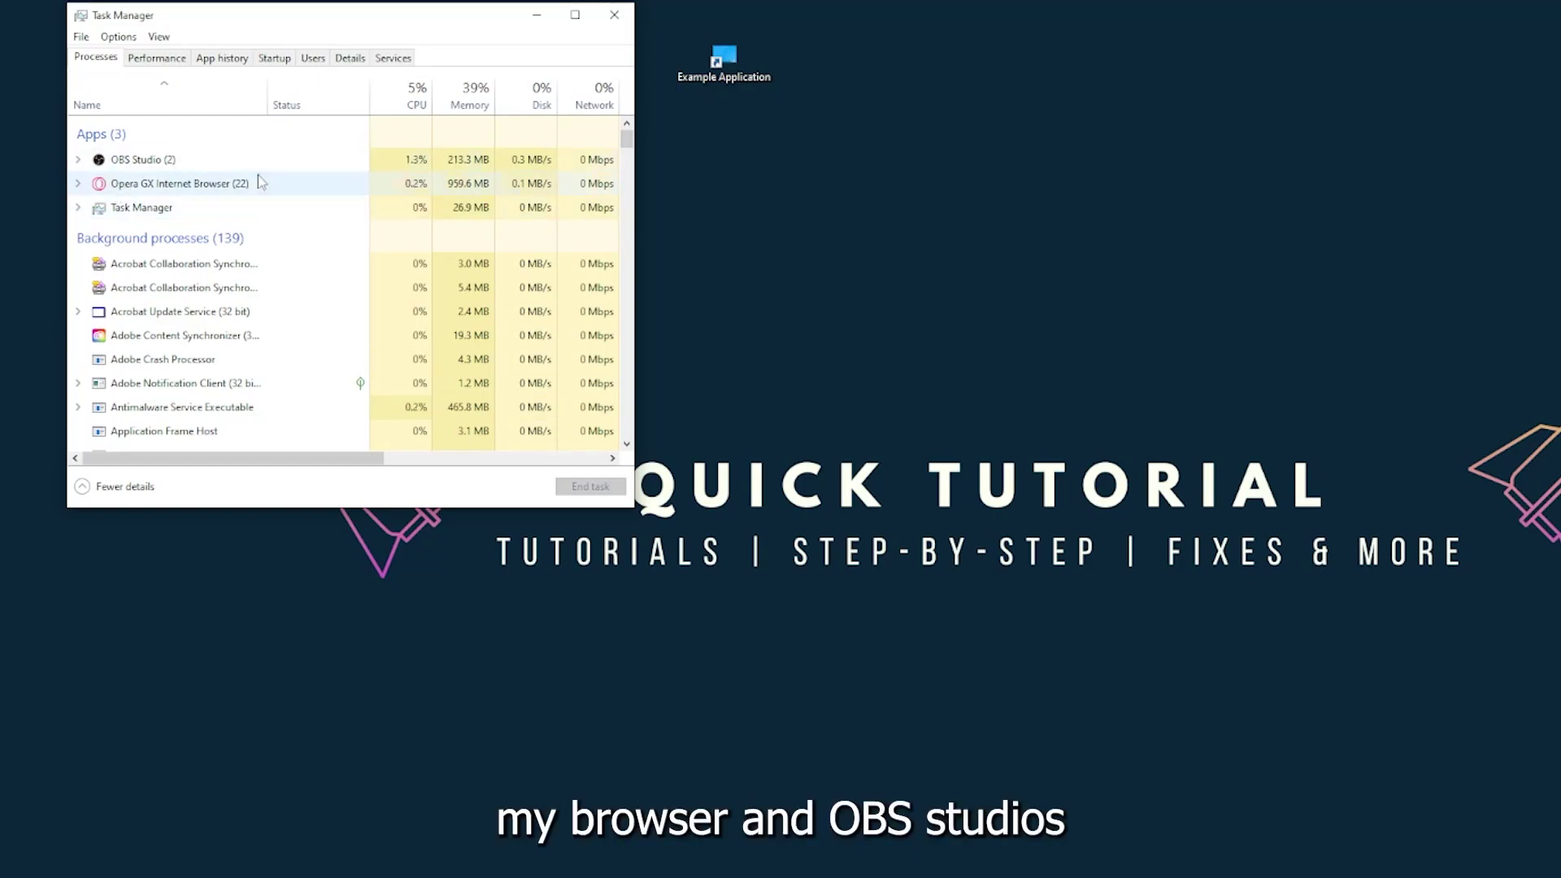
left_click(293, 214)
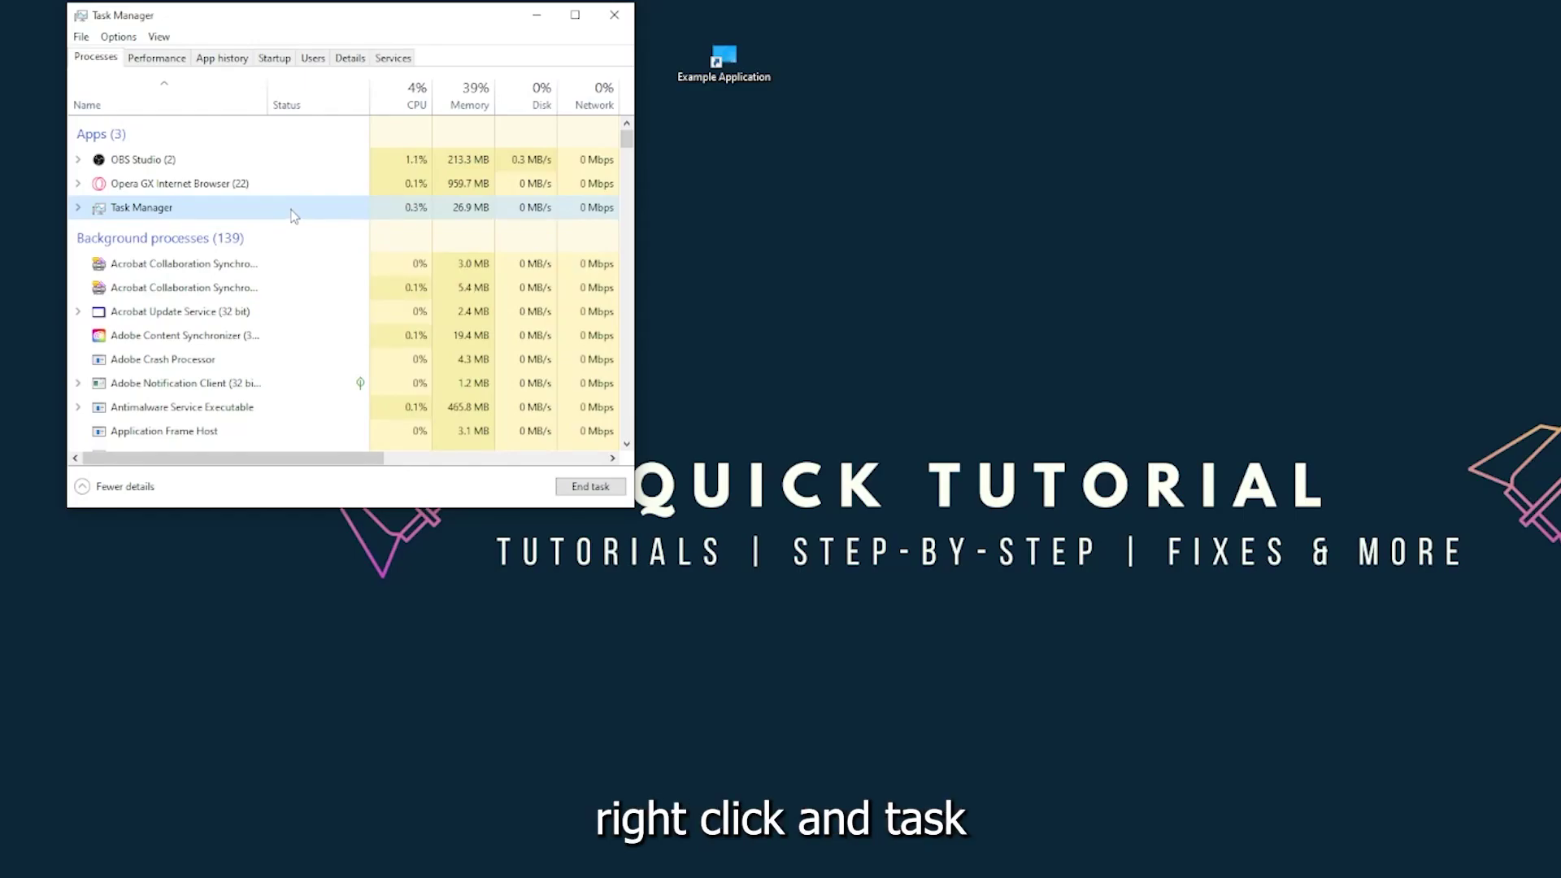
left_click(582, 493)
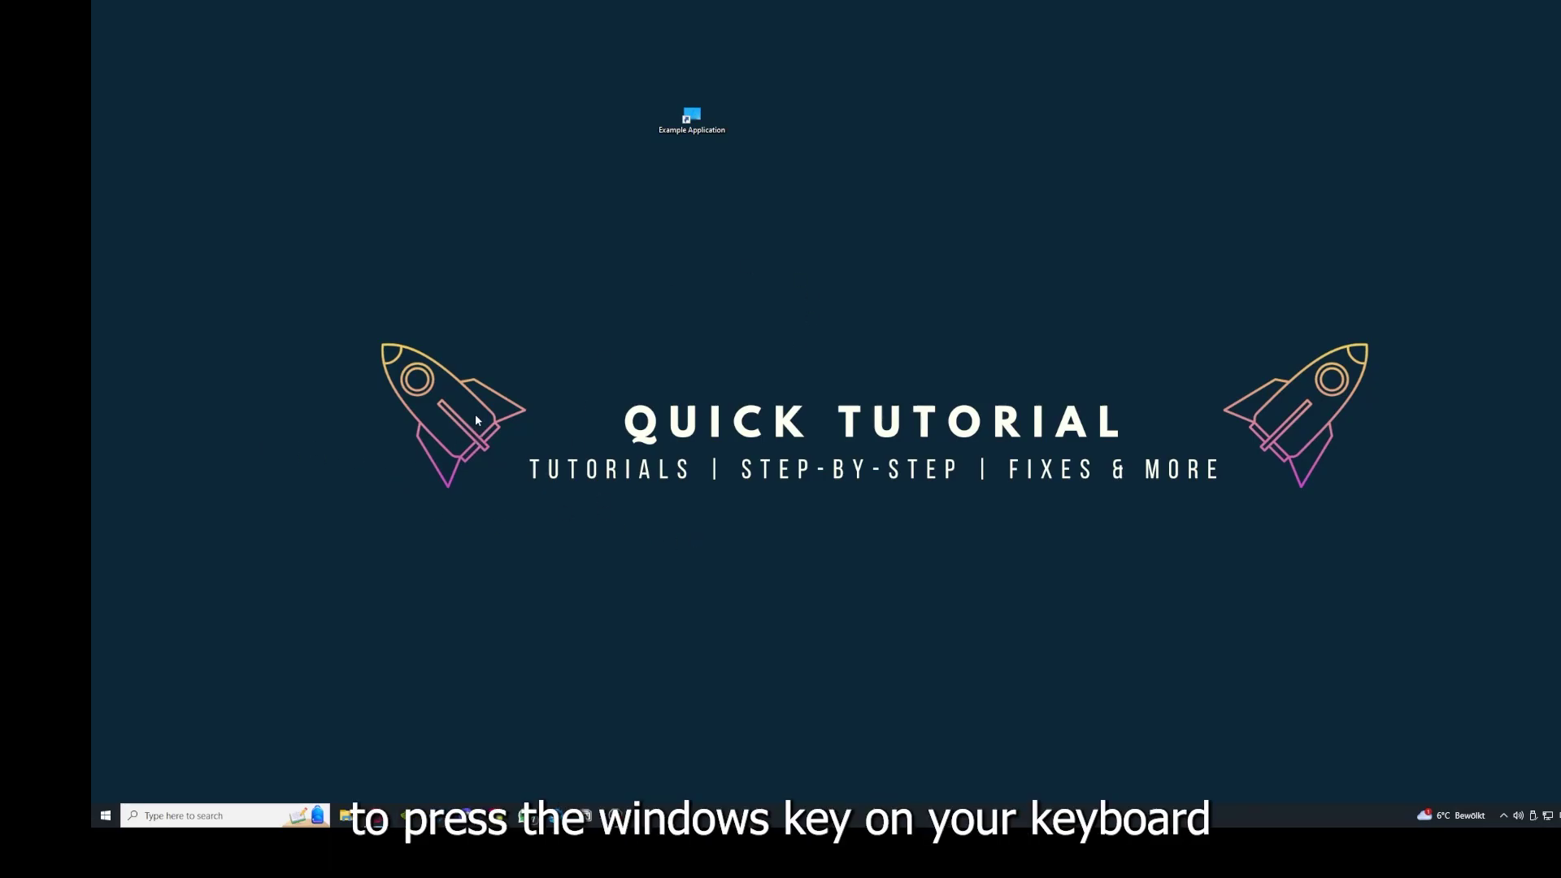
key("super")
key("super")
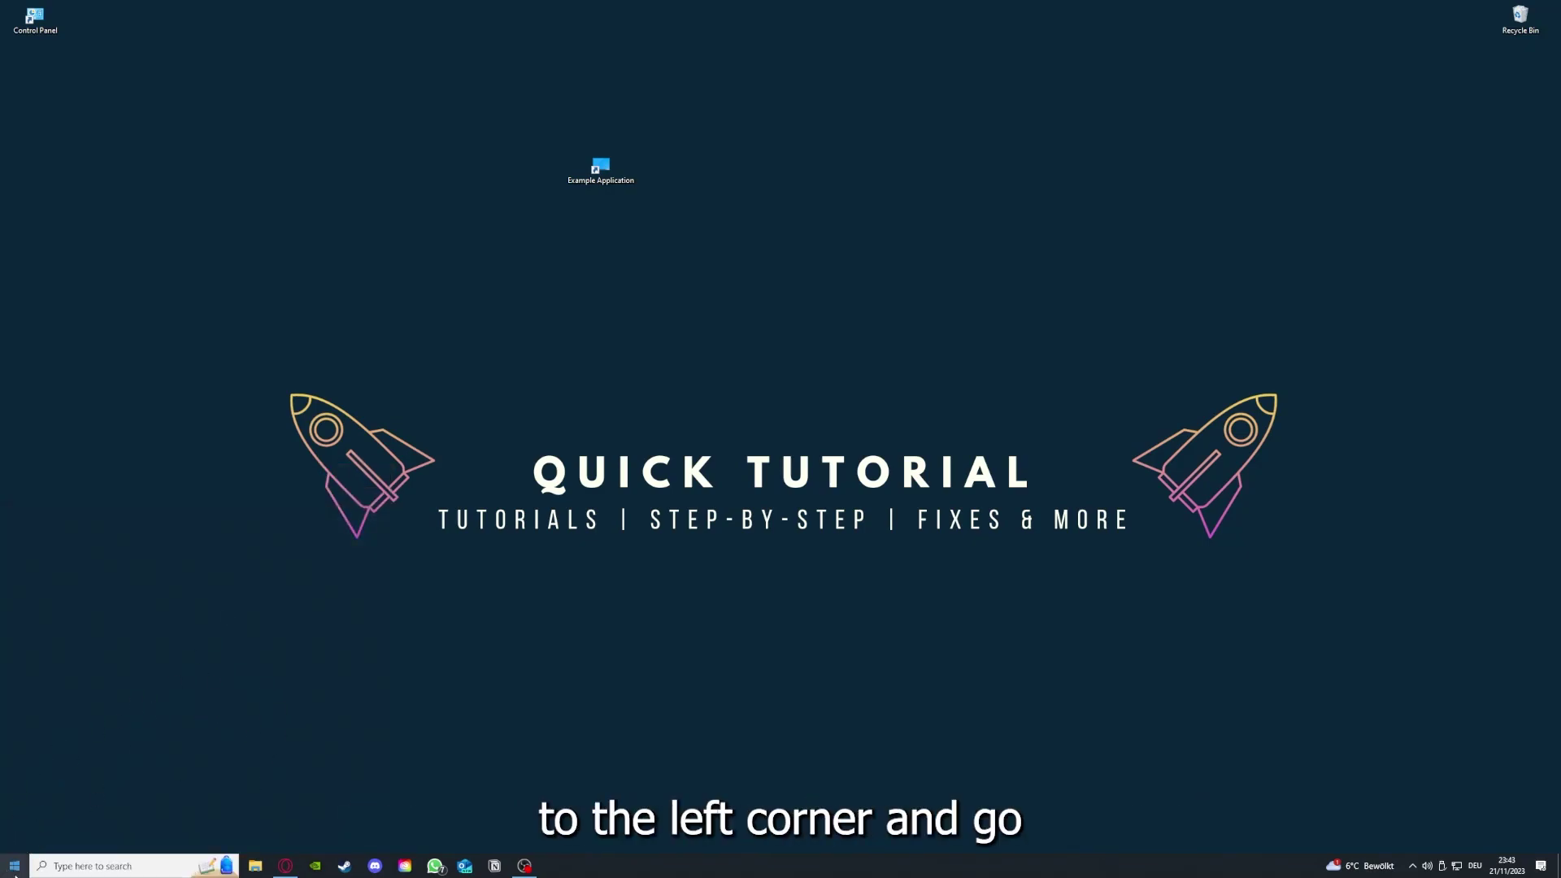
left_click(18, 858)
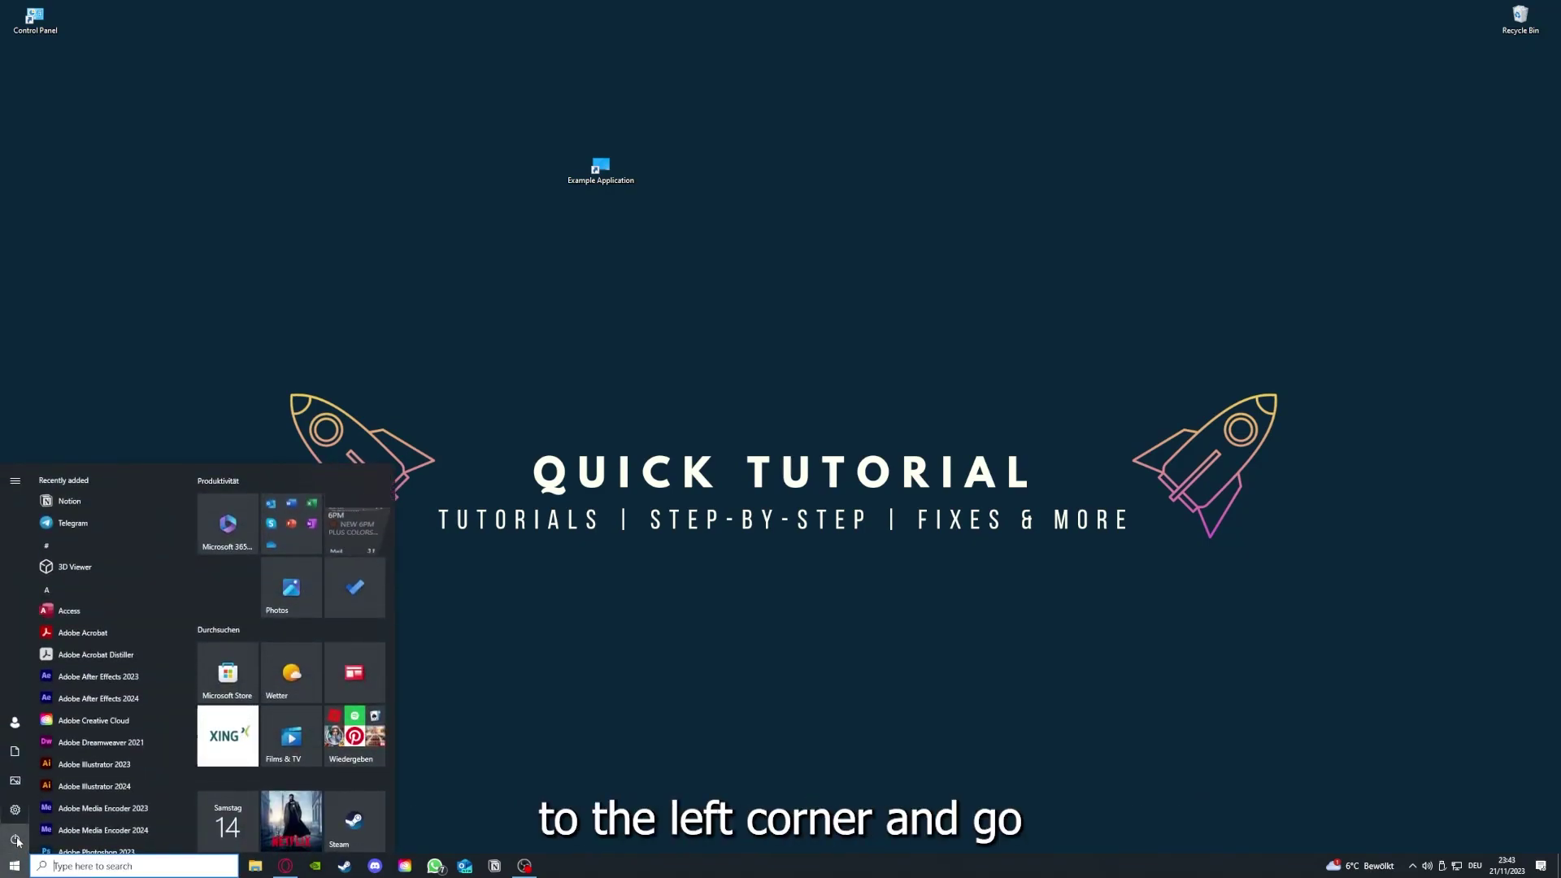
mouse_move(18, 843)
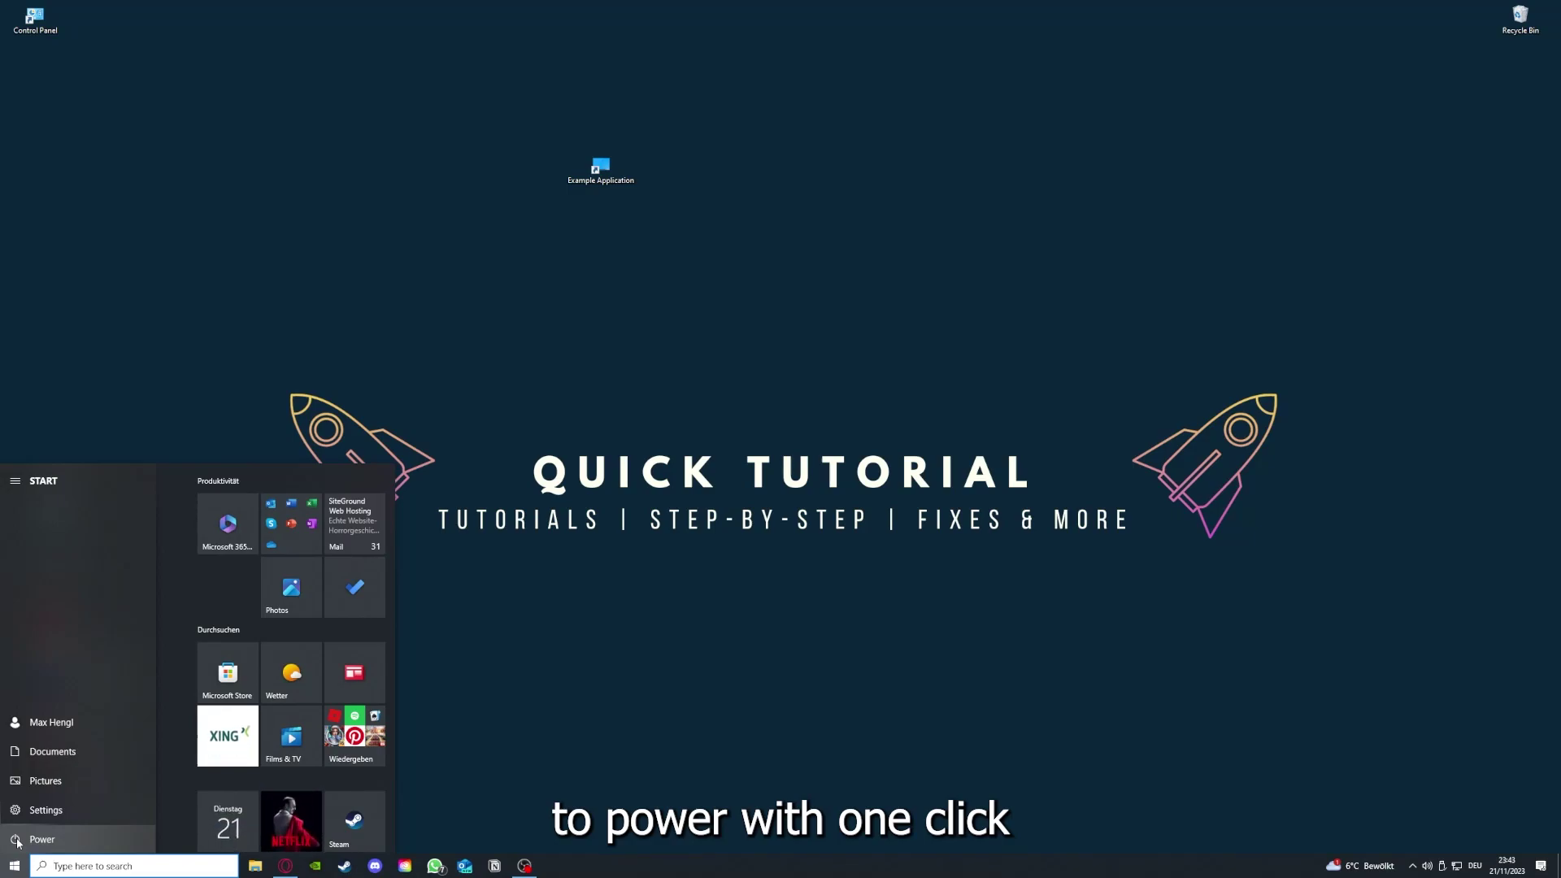
left_click(18, 843)
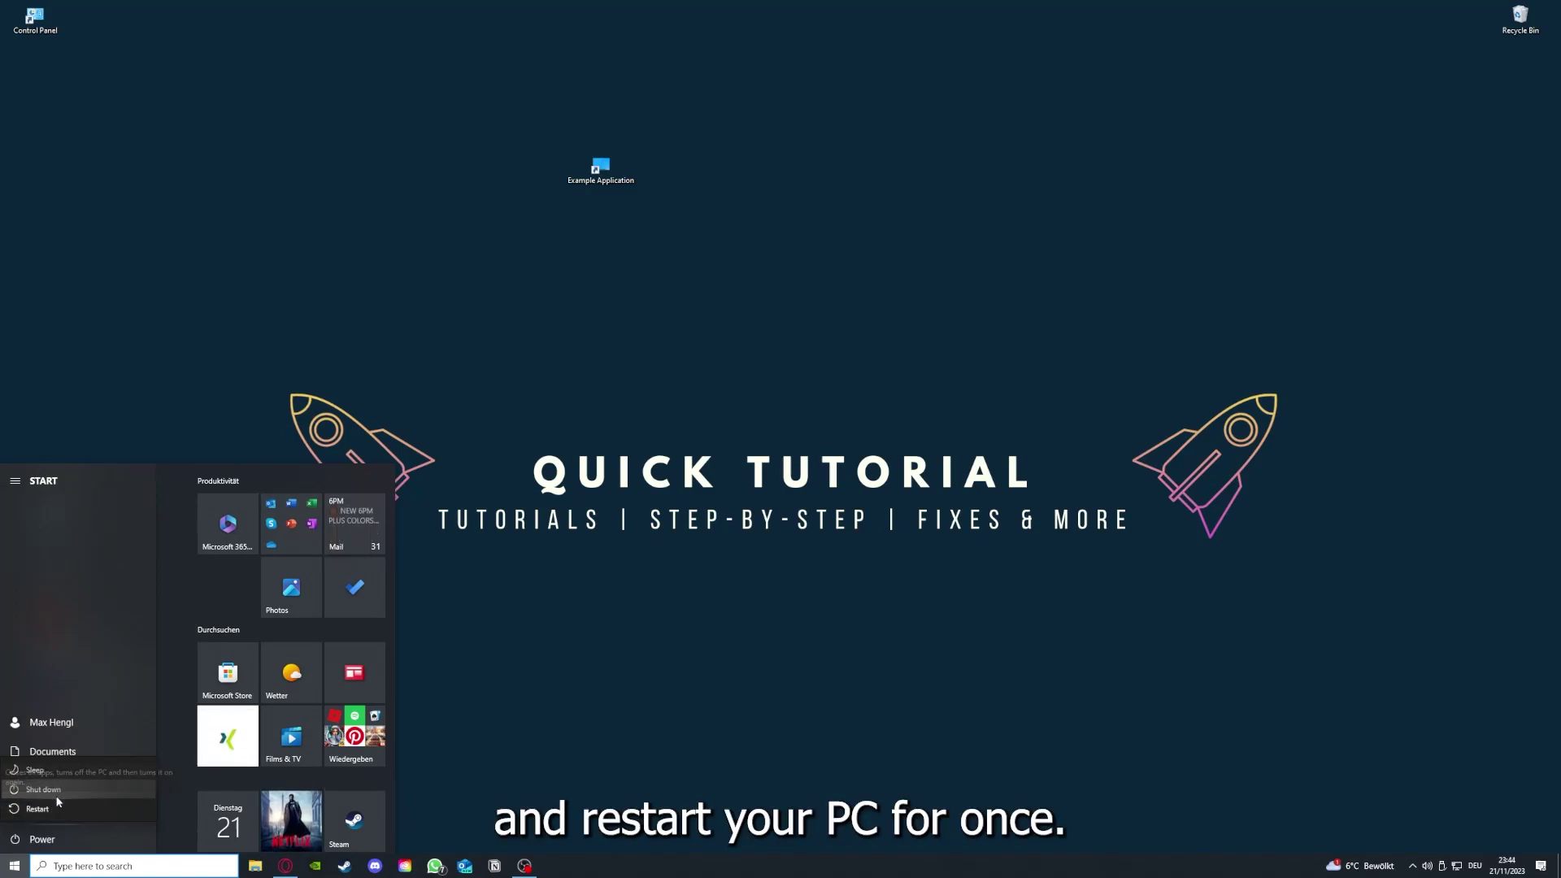
left_click(623, 628)
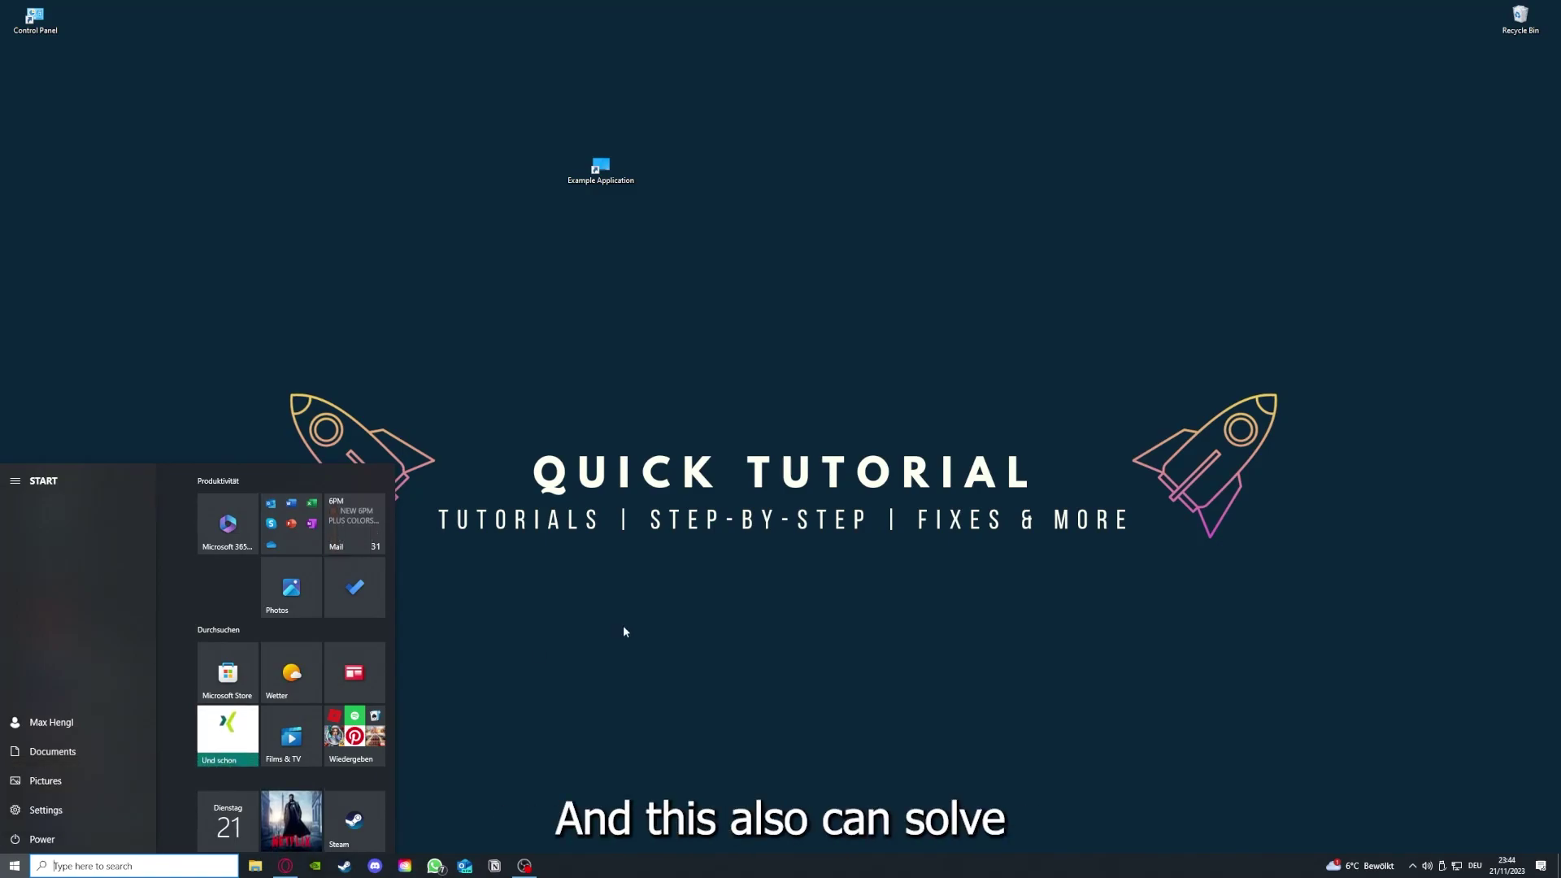
left_click(617, 622)
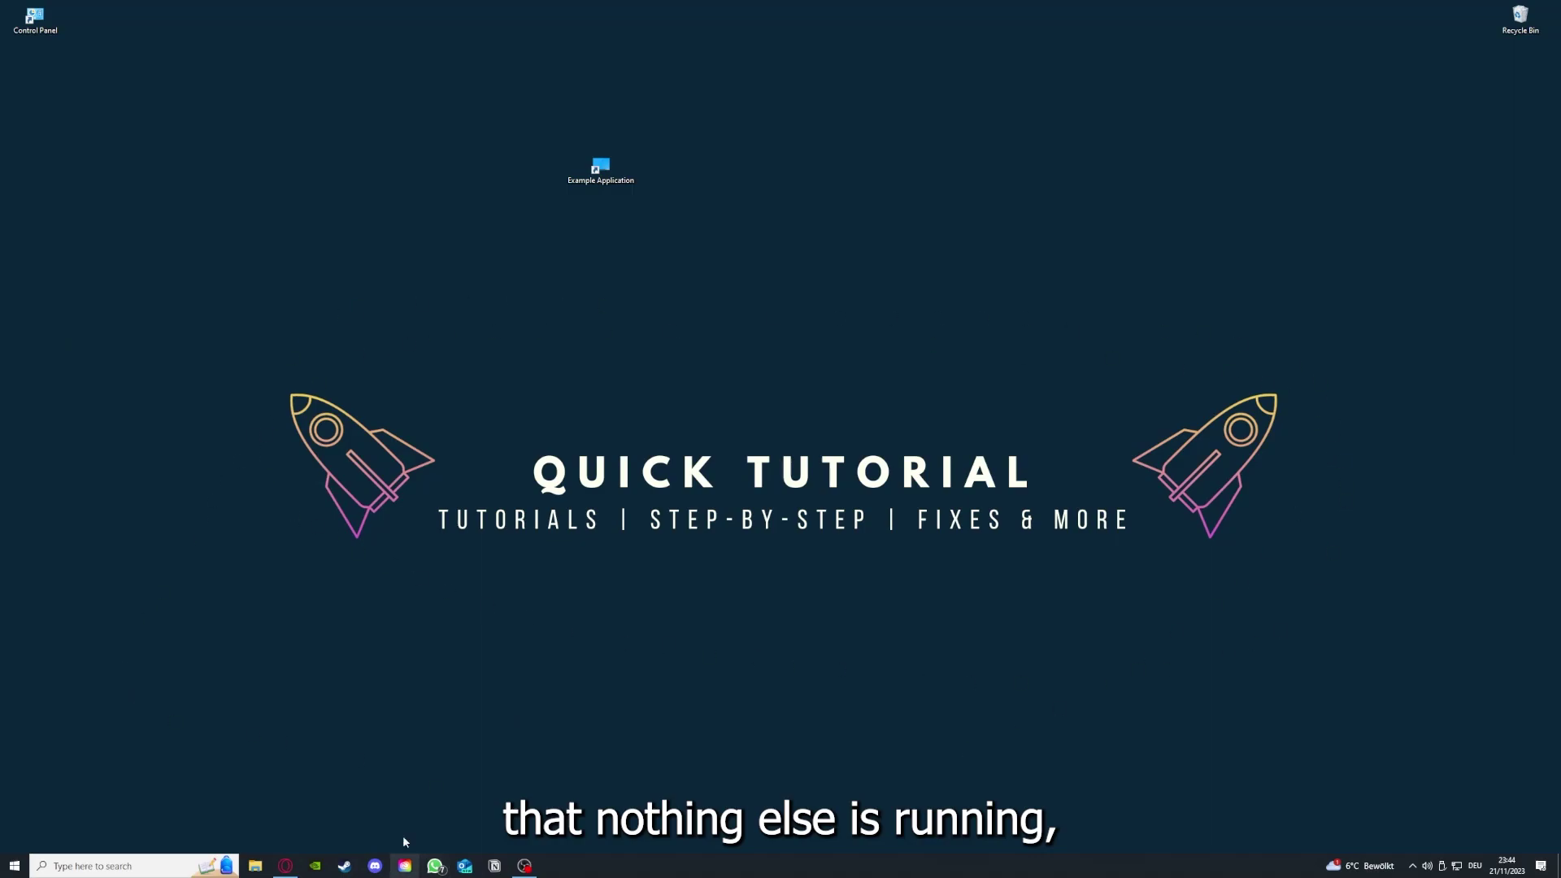
Open Task Manager on its Startup tab and maximize the window to list all startup apps.
right_click(612, 866)
left_click(651, 798)
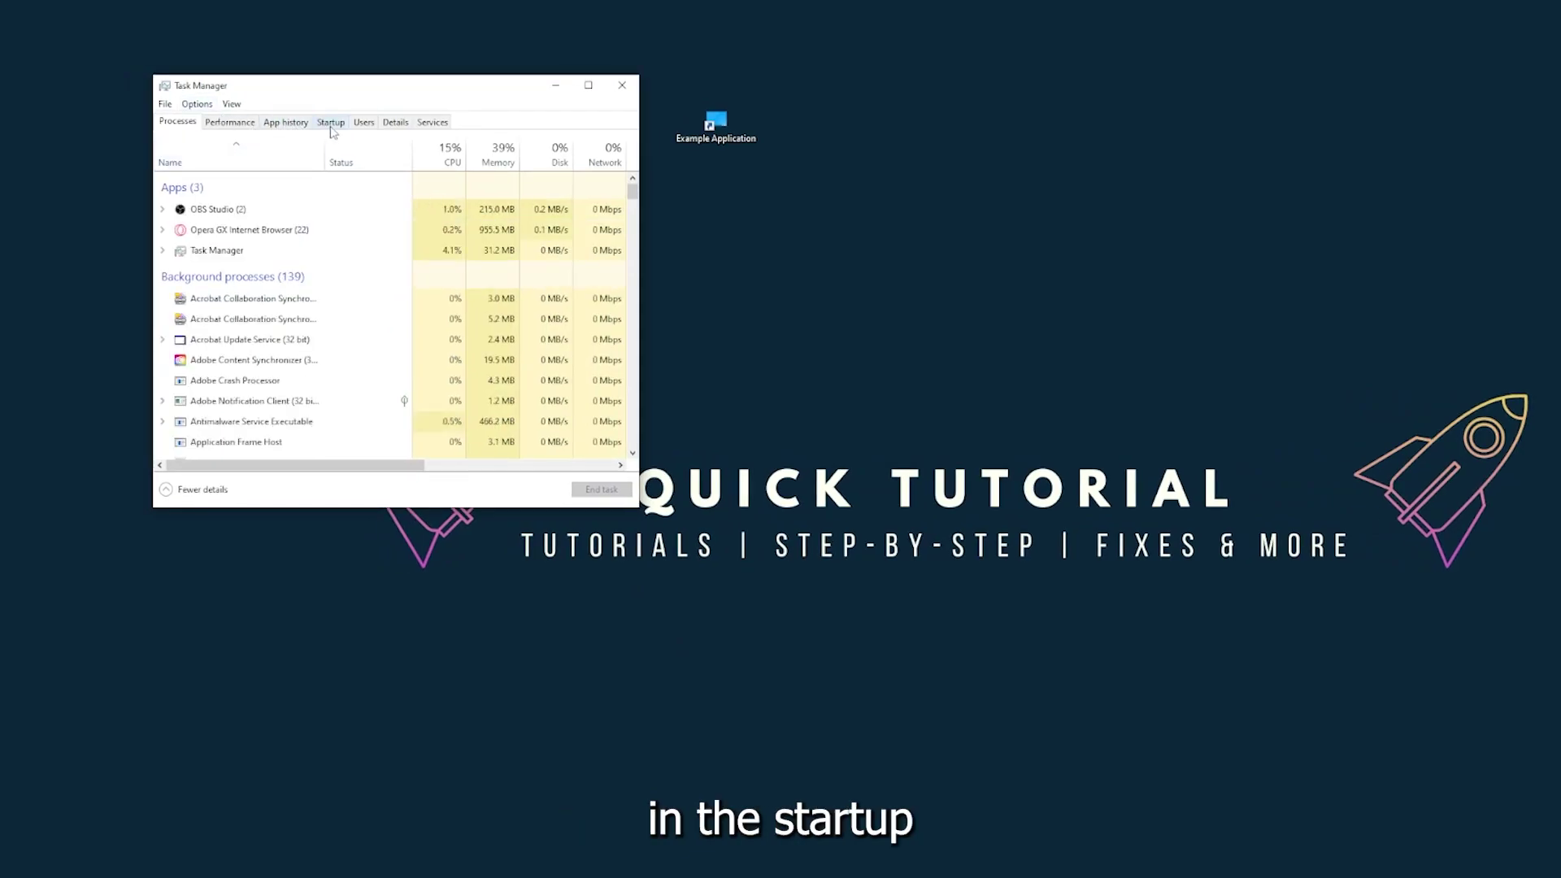
left_click(330, 124)
scroll(342, 252, "down", 3)
scroll(333, 341, "up", 3)
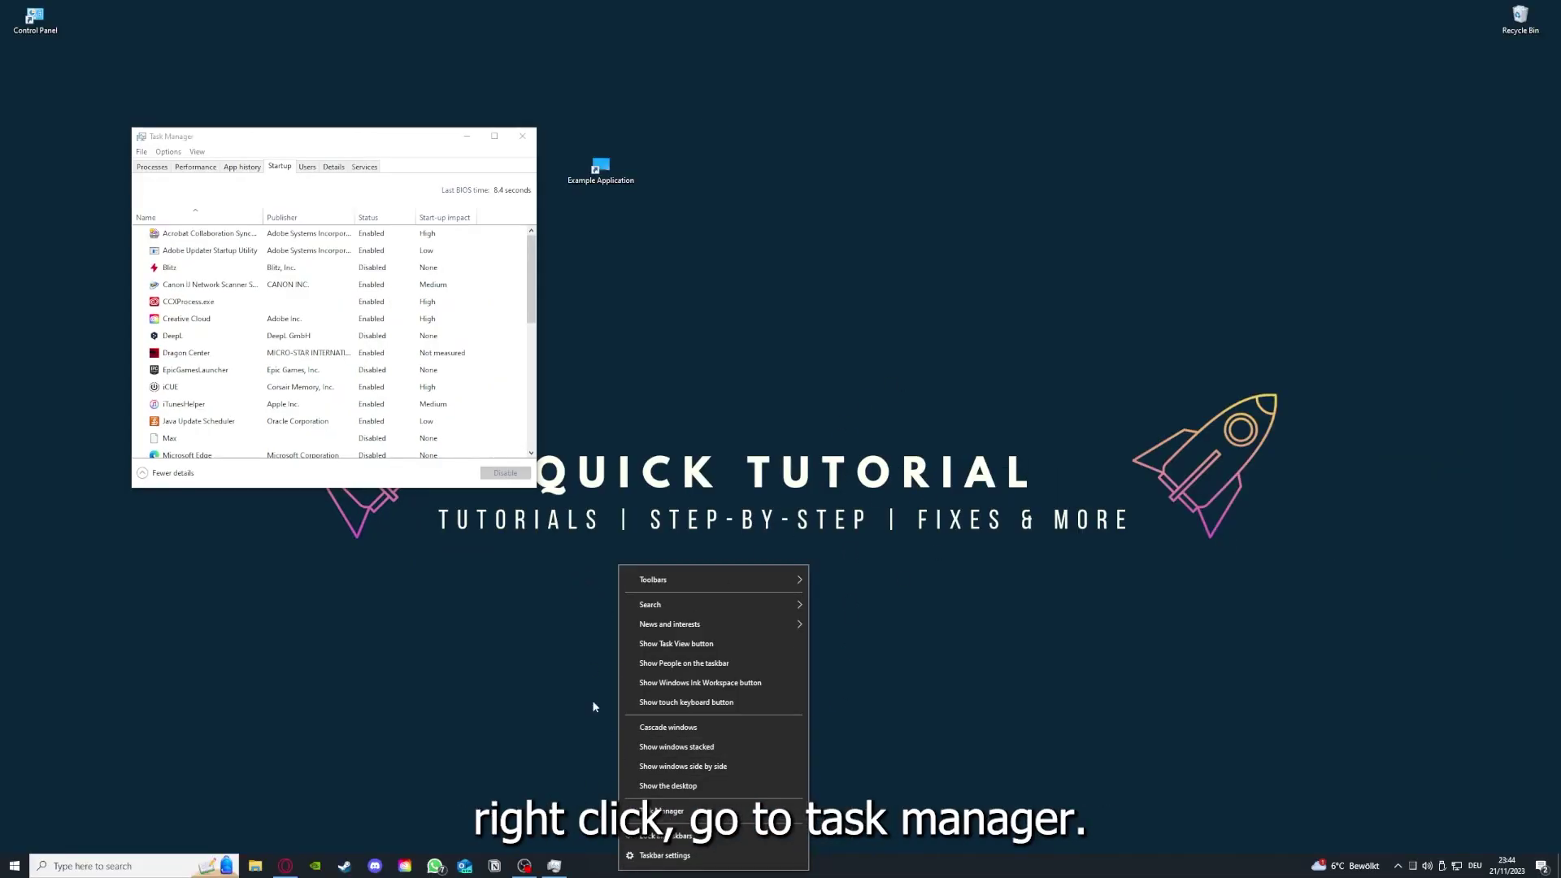
left_click(661, 810)
left_click(495, 136)
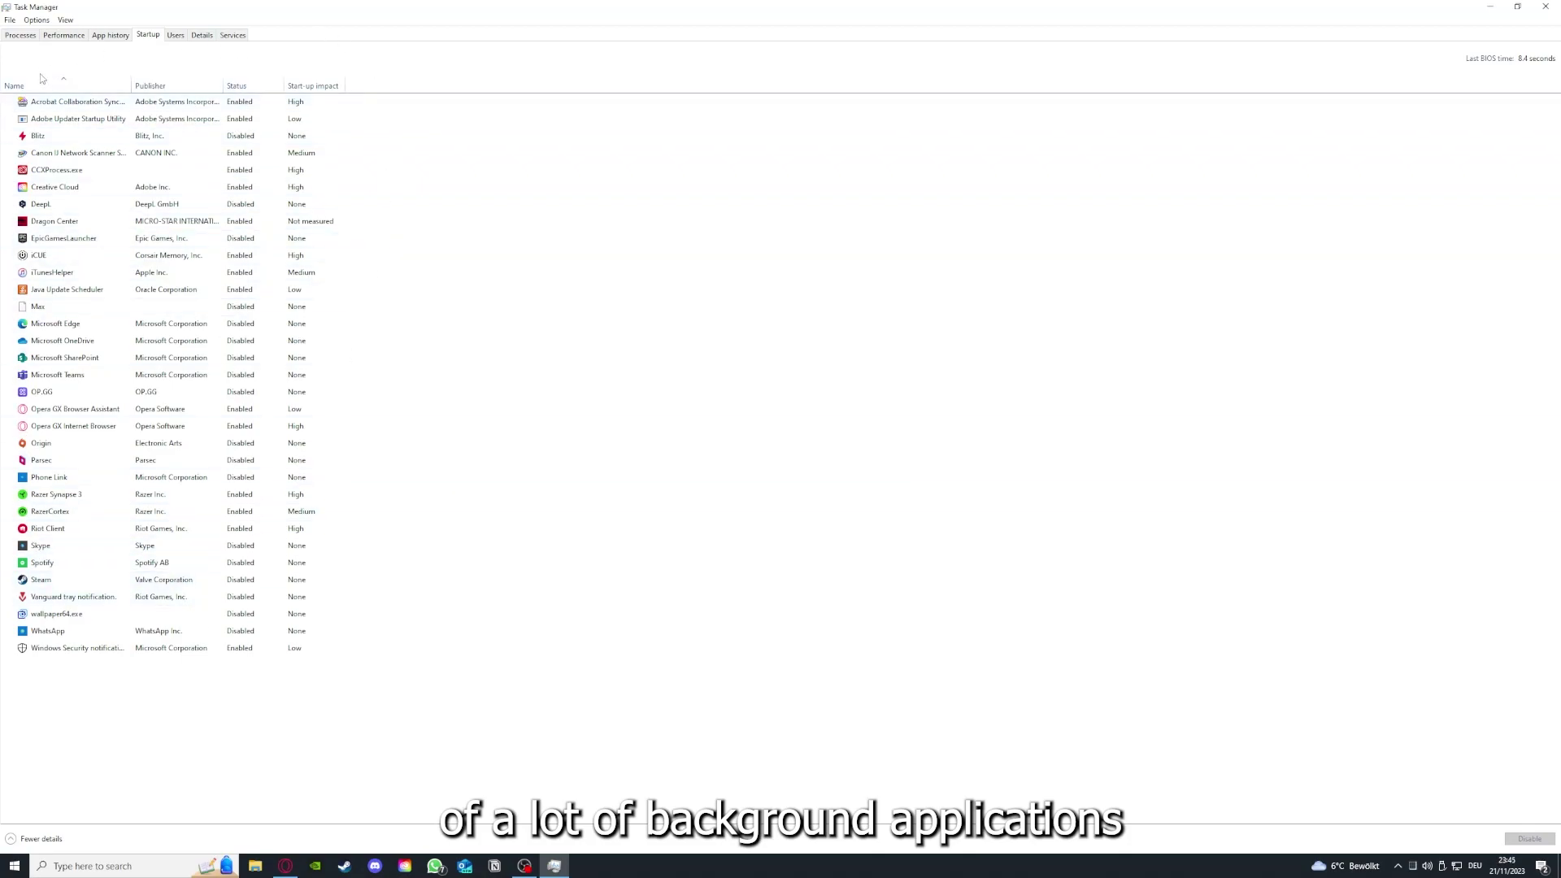
Review the startup entries: Acrobat, CCXProcess.exe, Microsoft OneDrive, Phone Link and iTunesHelper.
right_click(254, 103)
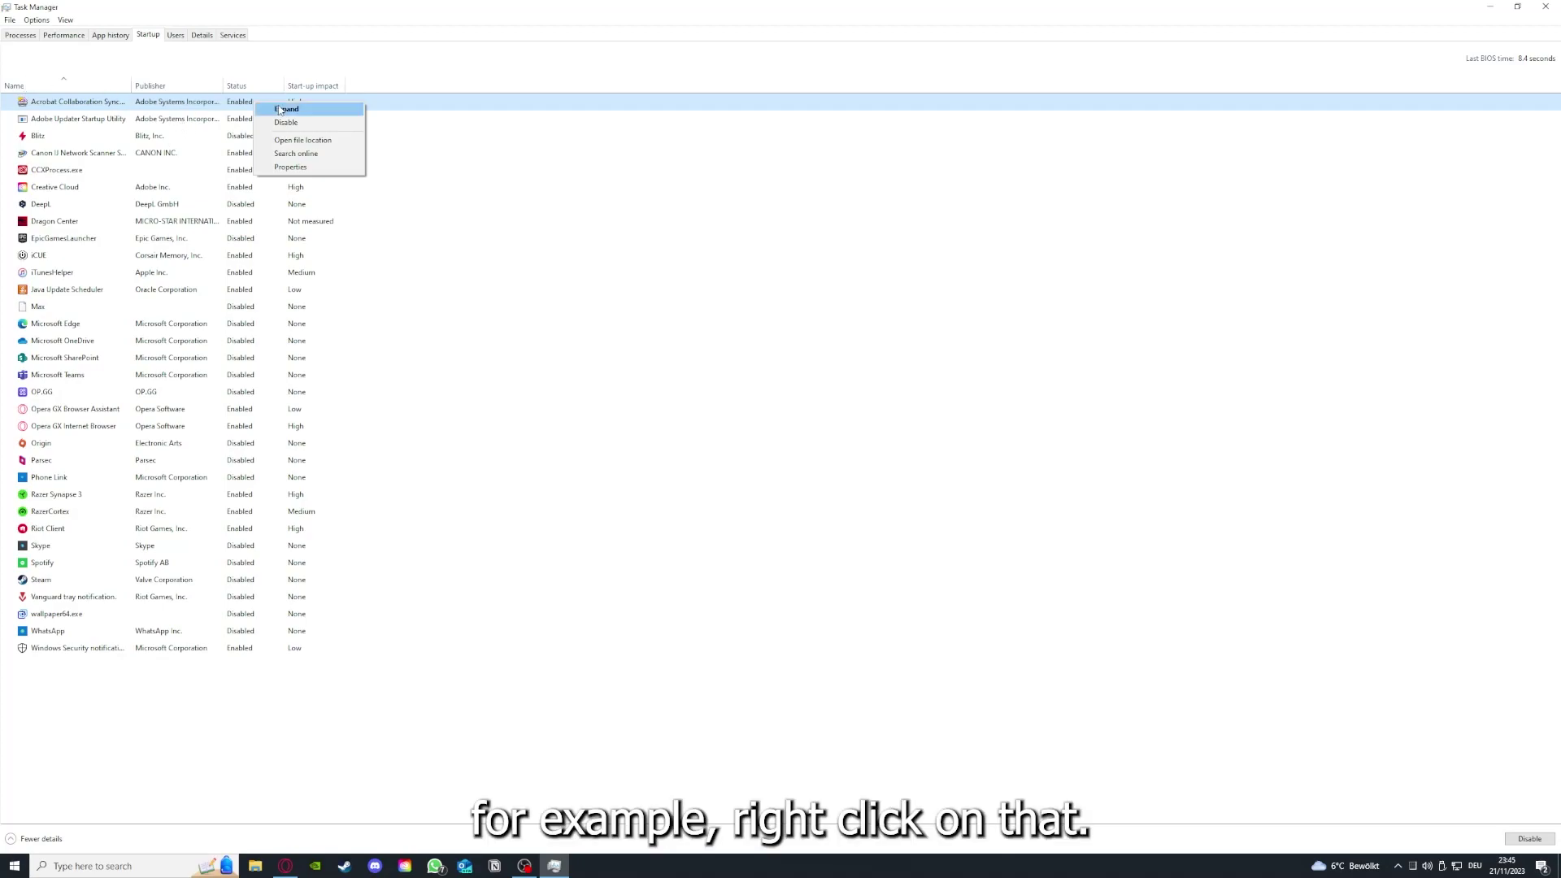
left_click(545, 169)
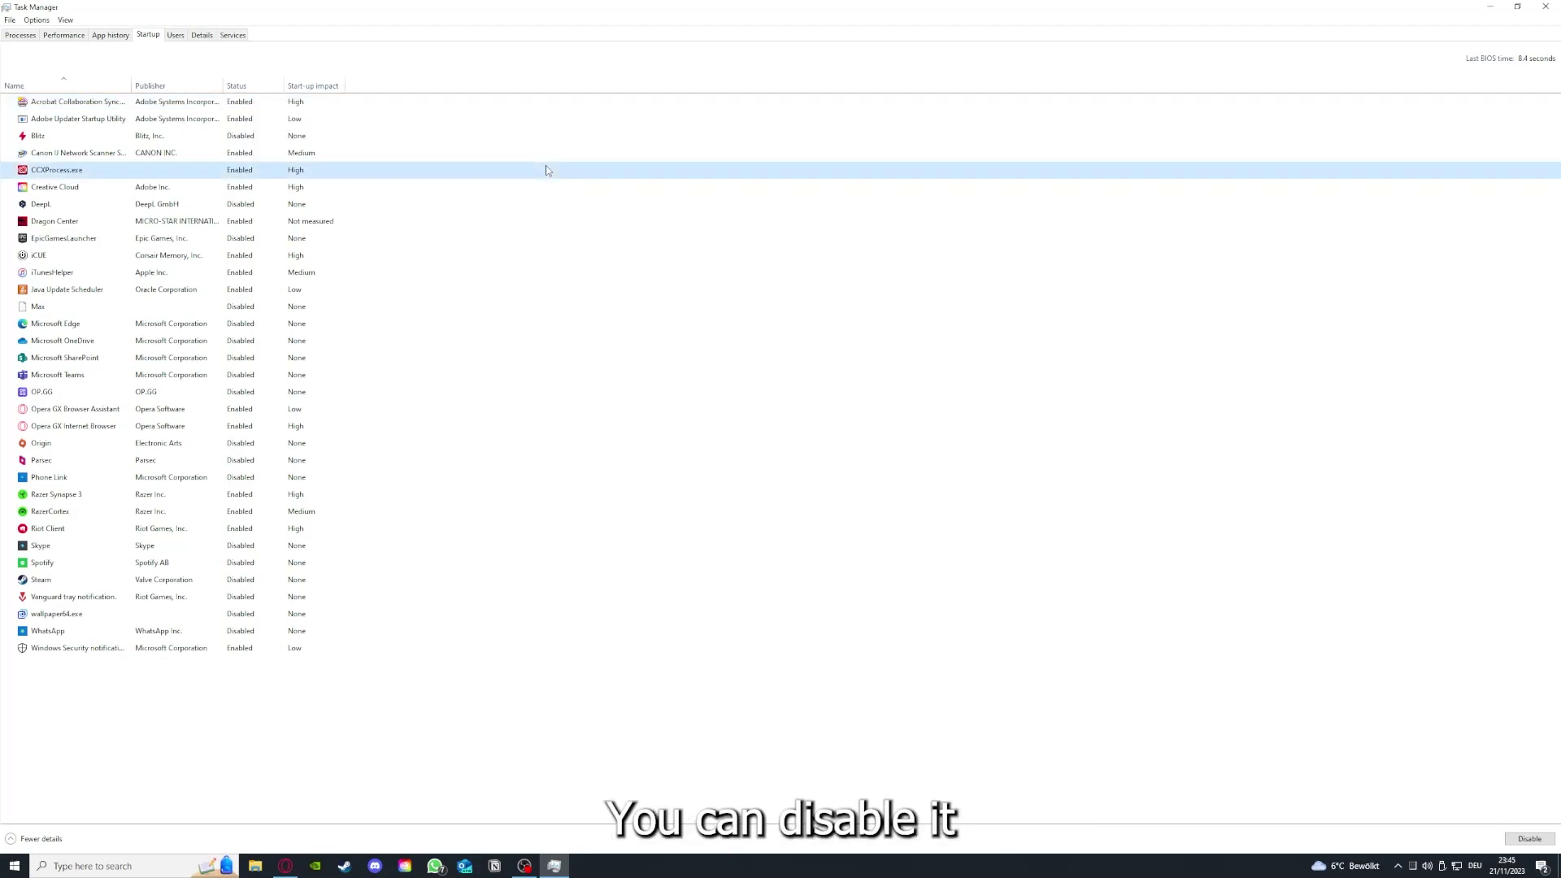
left_click(821, 343)
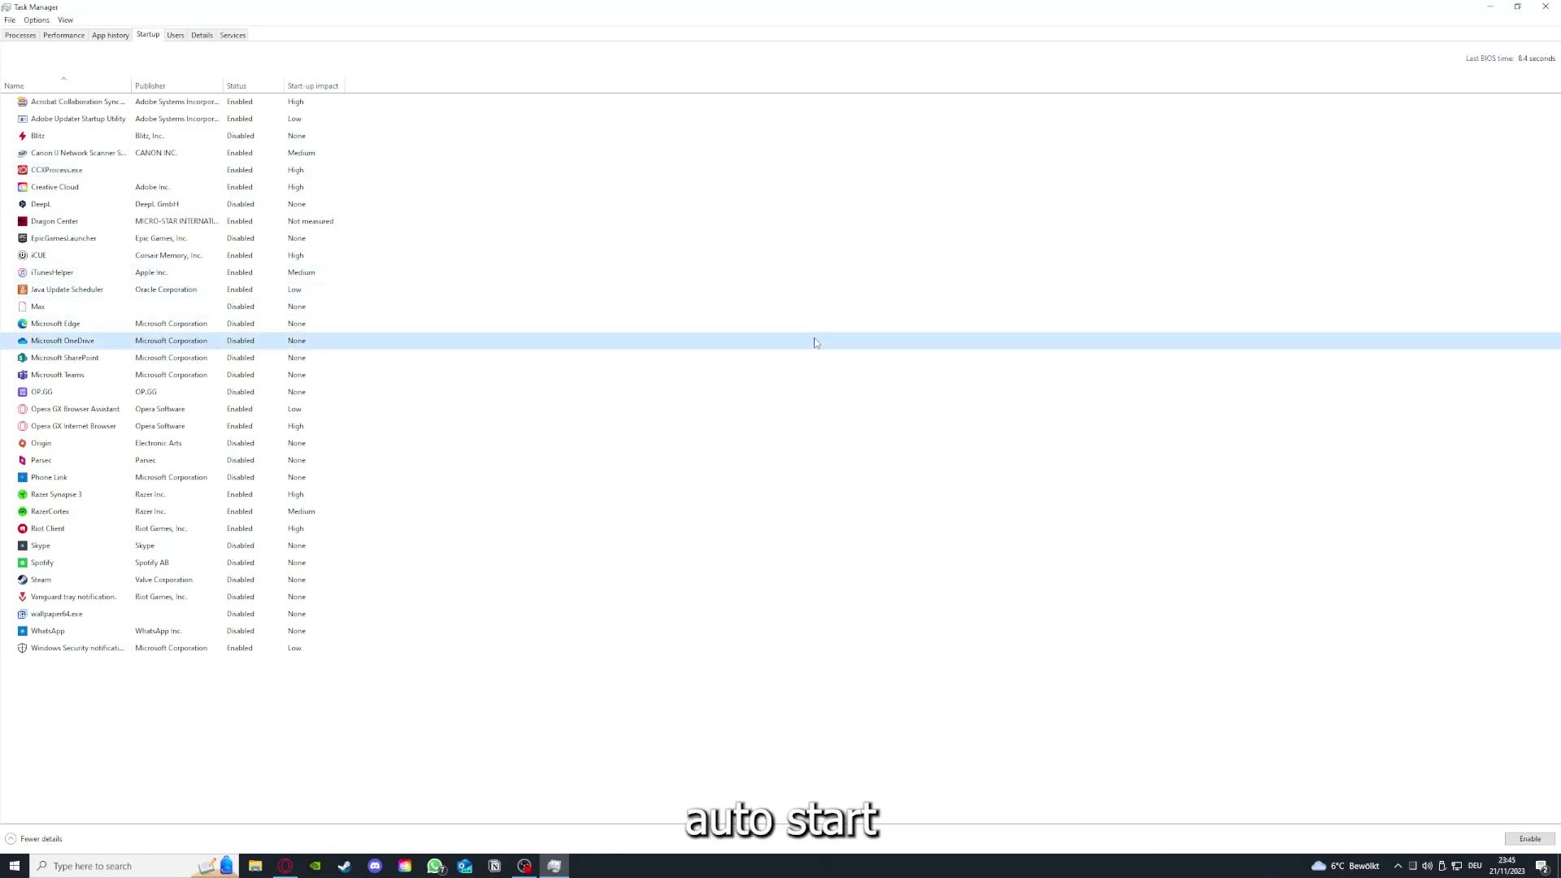
left_click(98, 105)
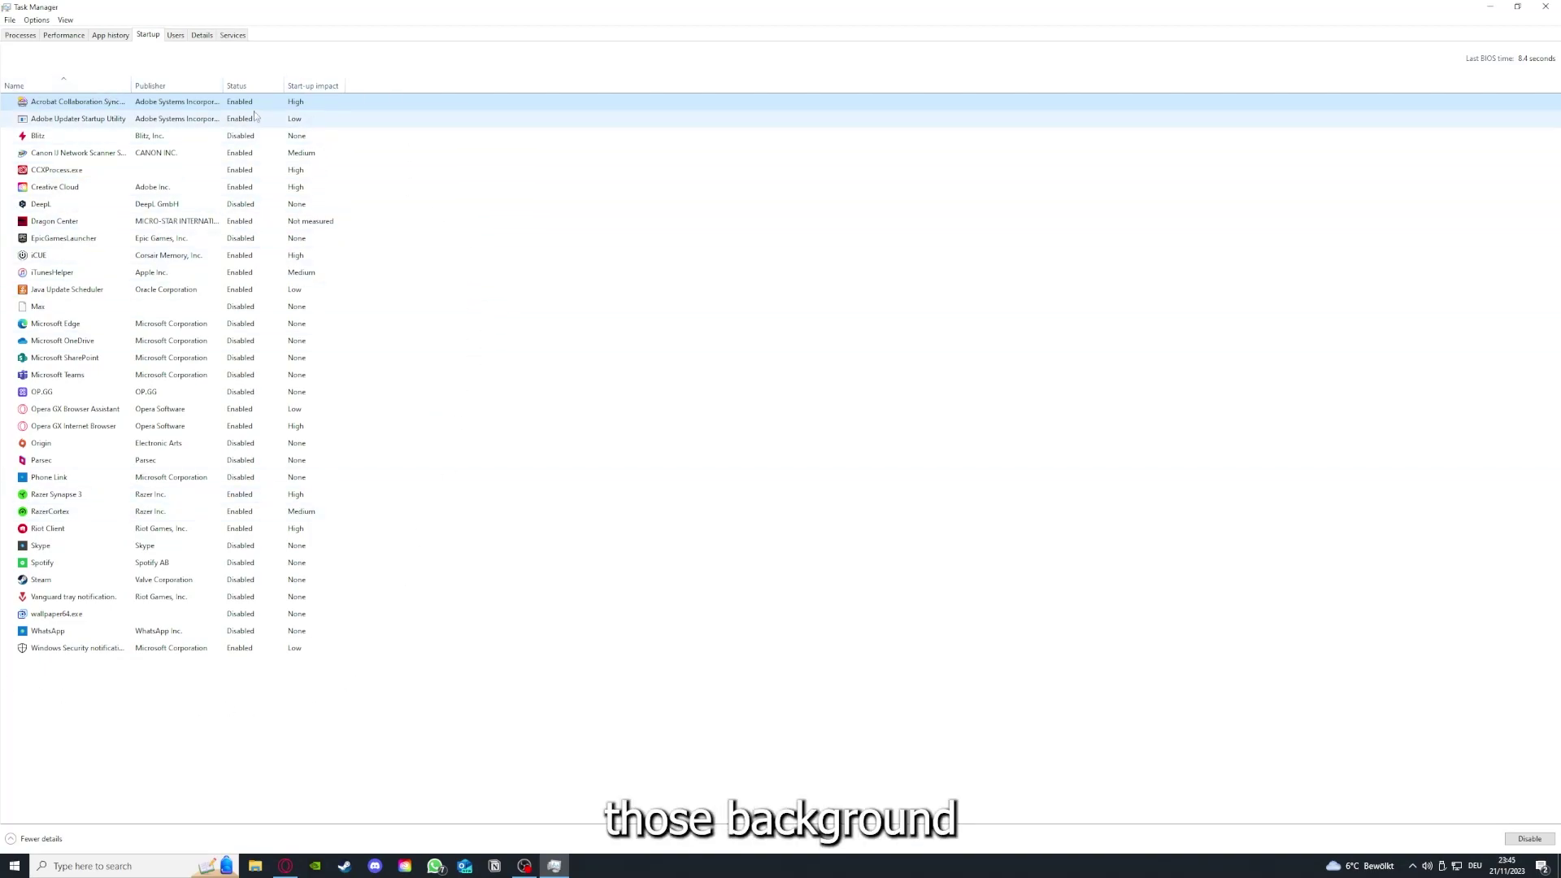
left_click(268, 358)
left_click(435, 478)
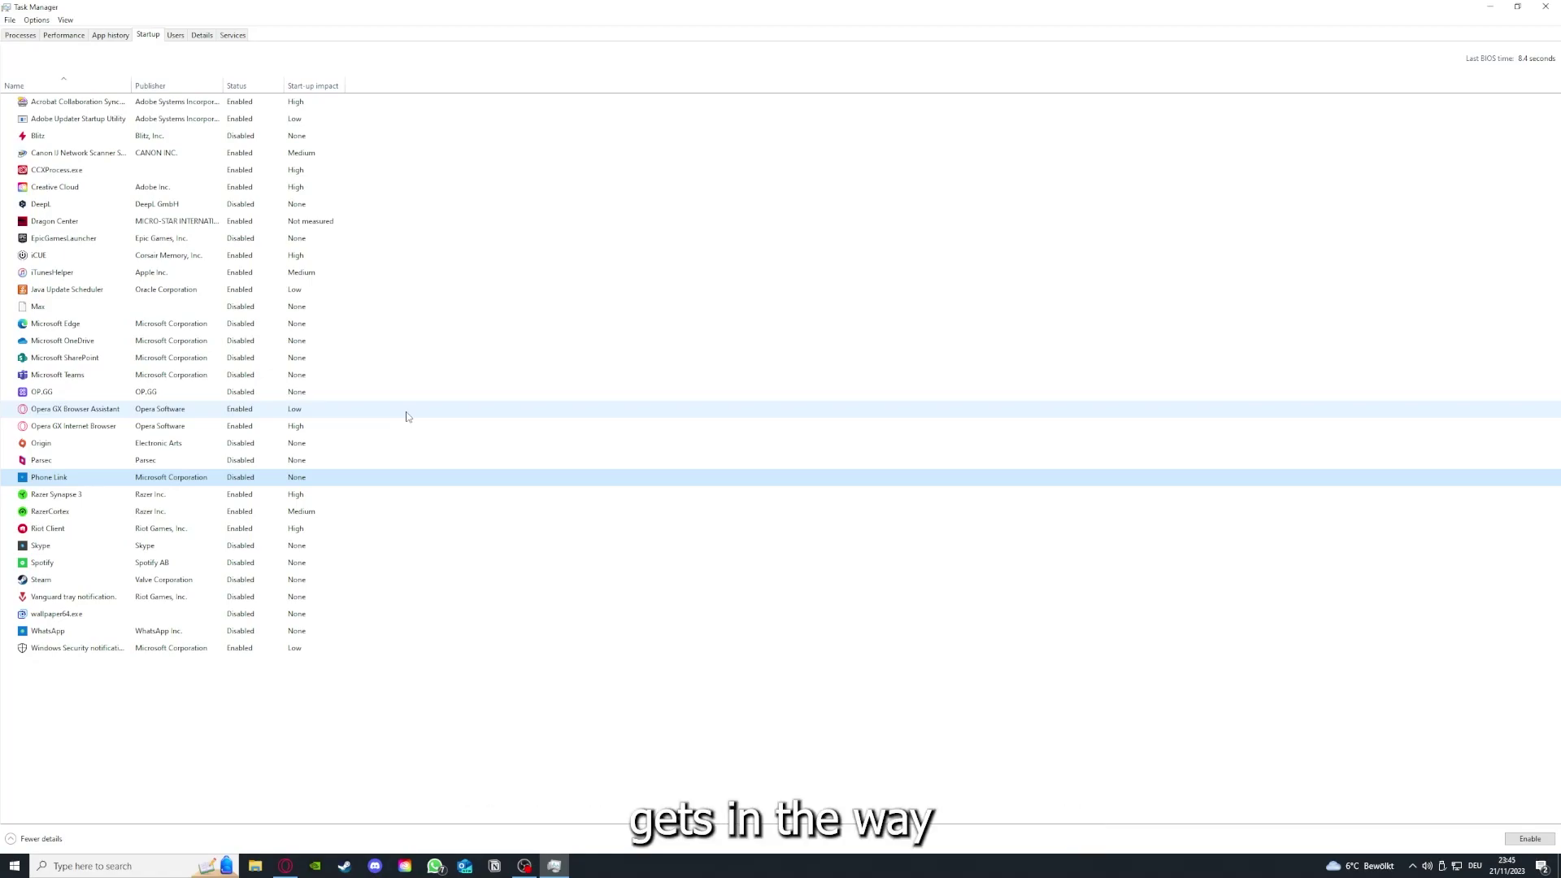
left_click(342, 281)
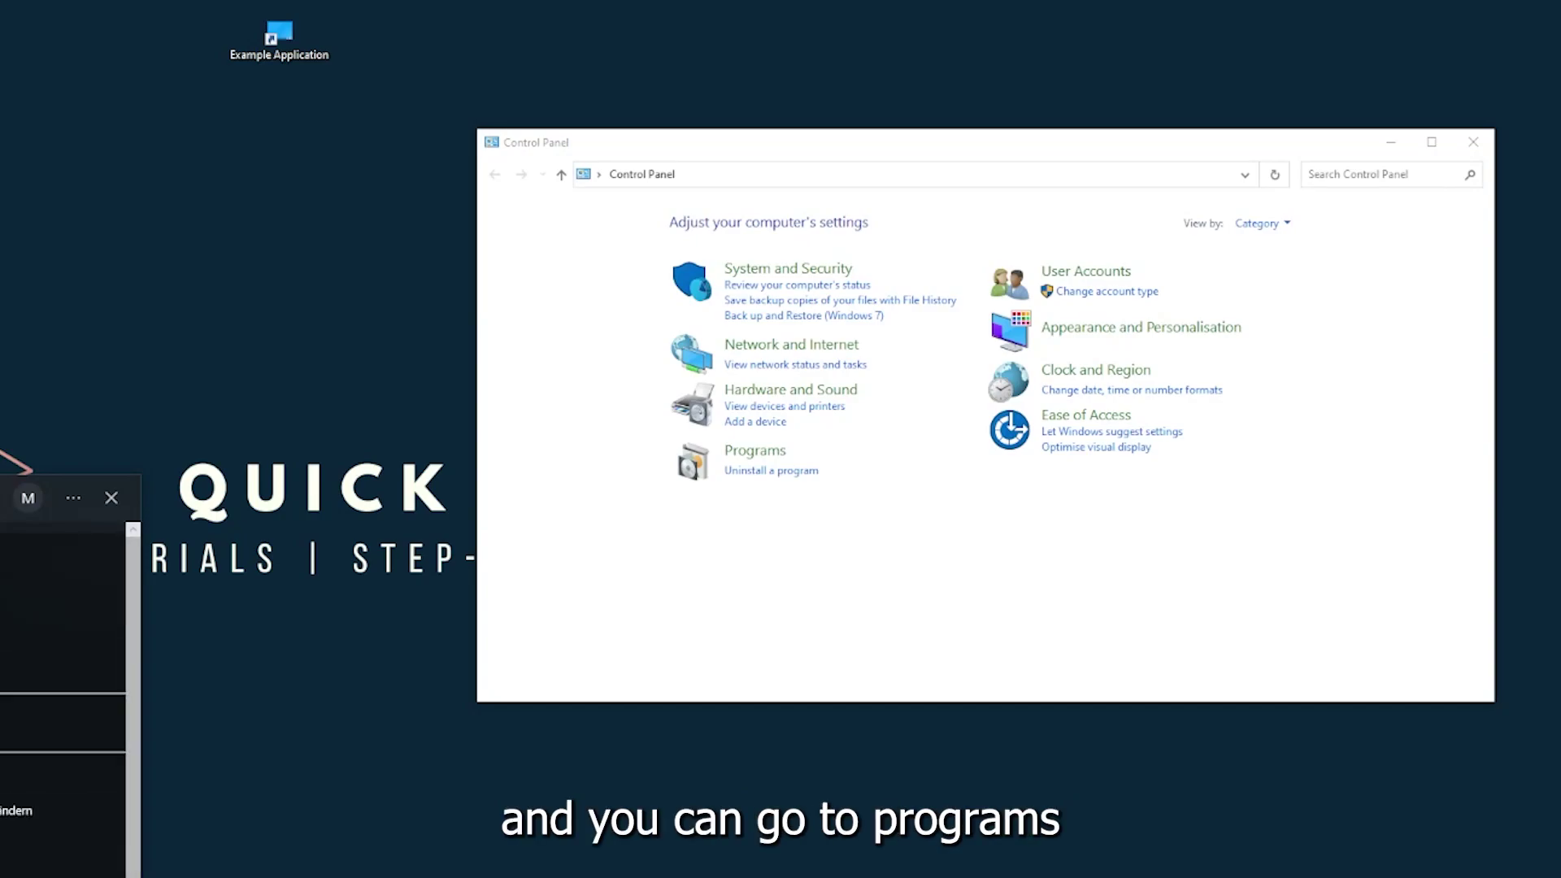
Open Programs and Features from Control Panel's Programs category and scroll to Overwolf.
key("Escape")
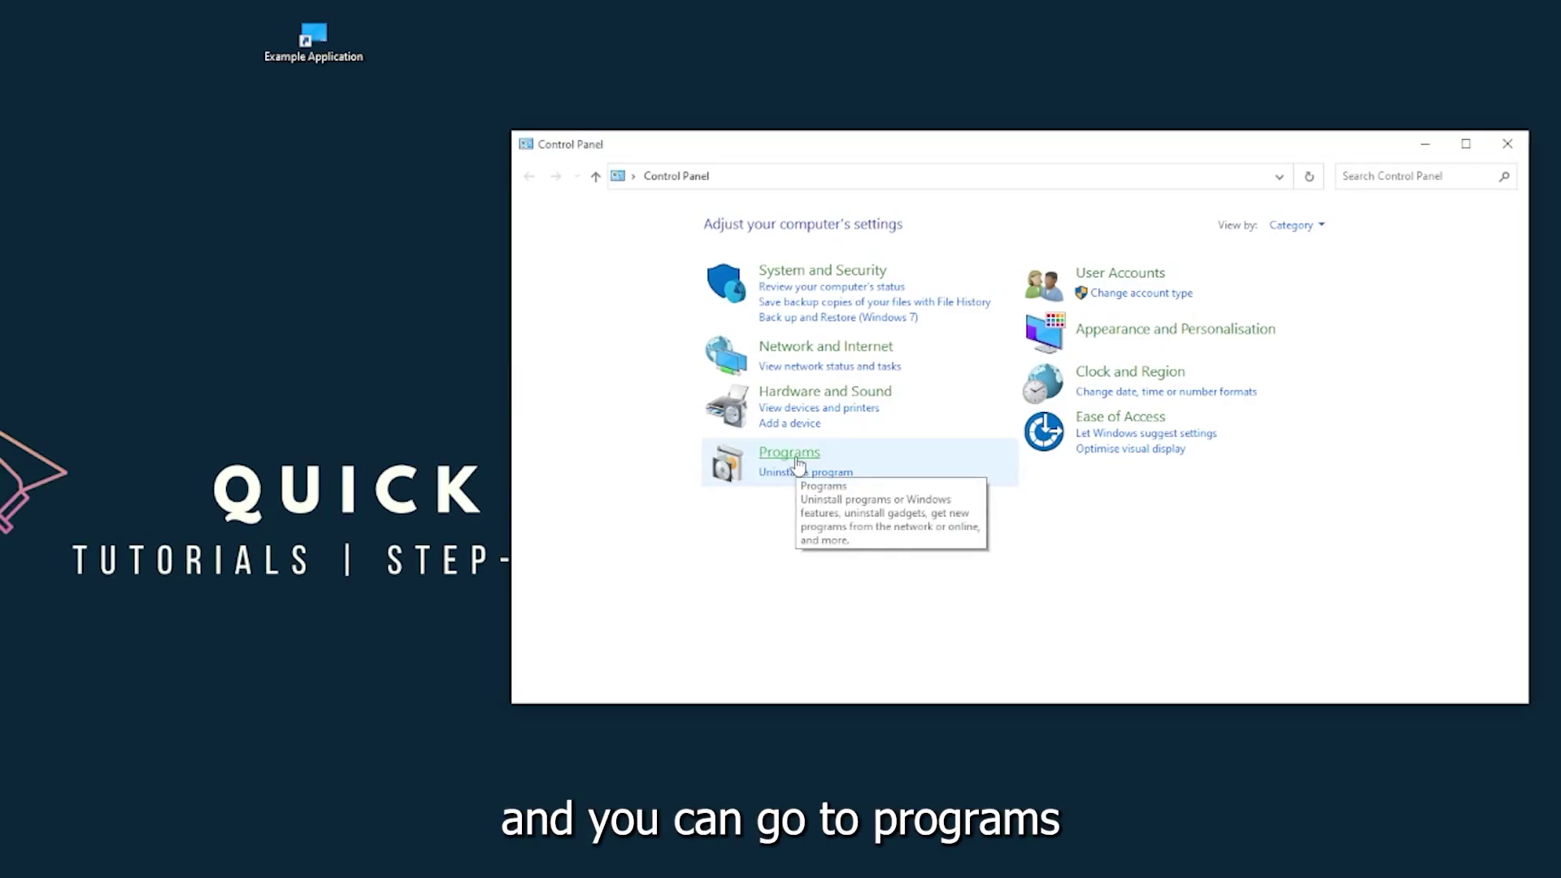
left_click(789, 453)
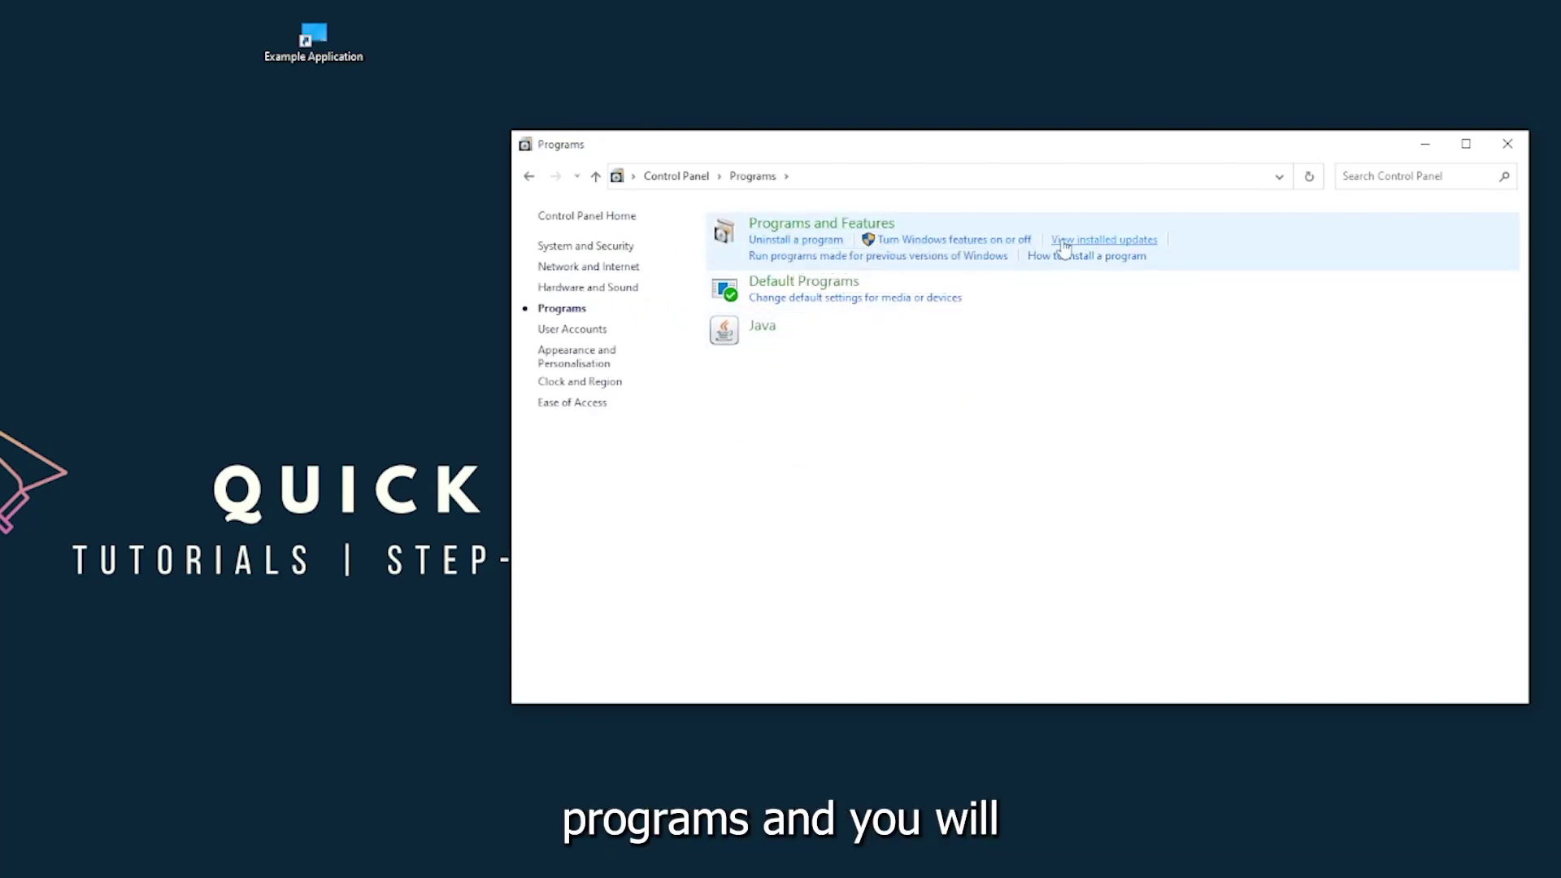
left_click(843, 234)
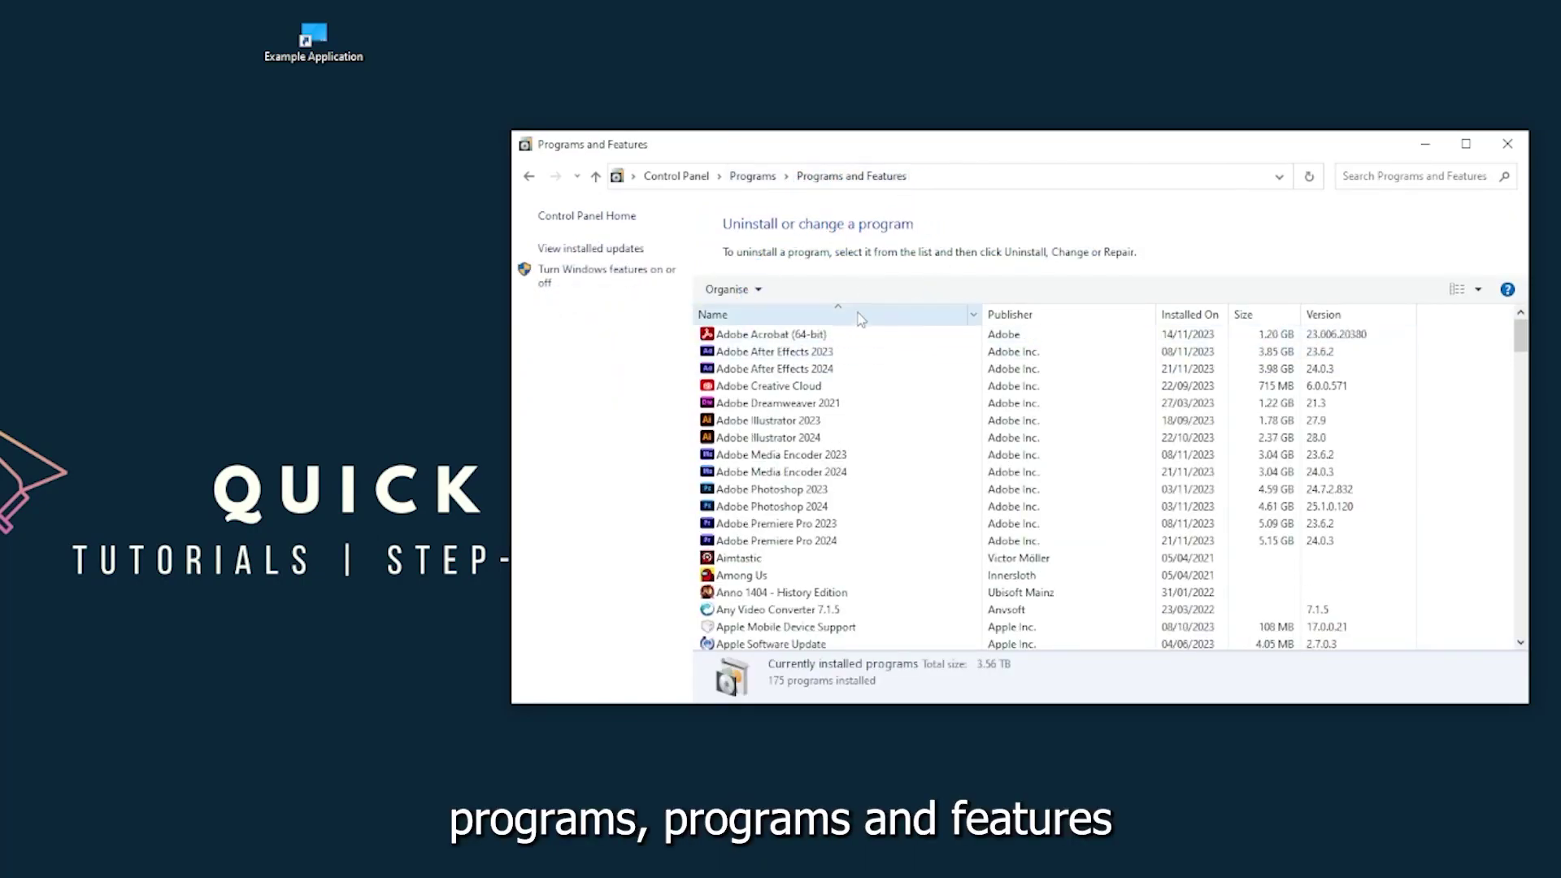
scroll(826, 457, "down", 20)
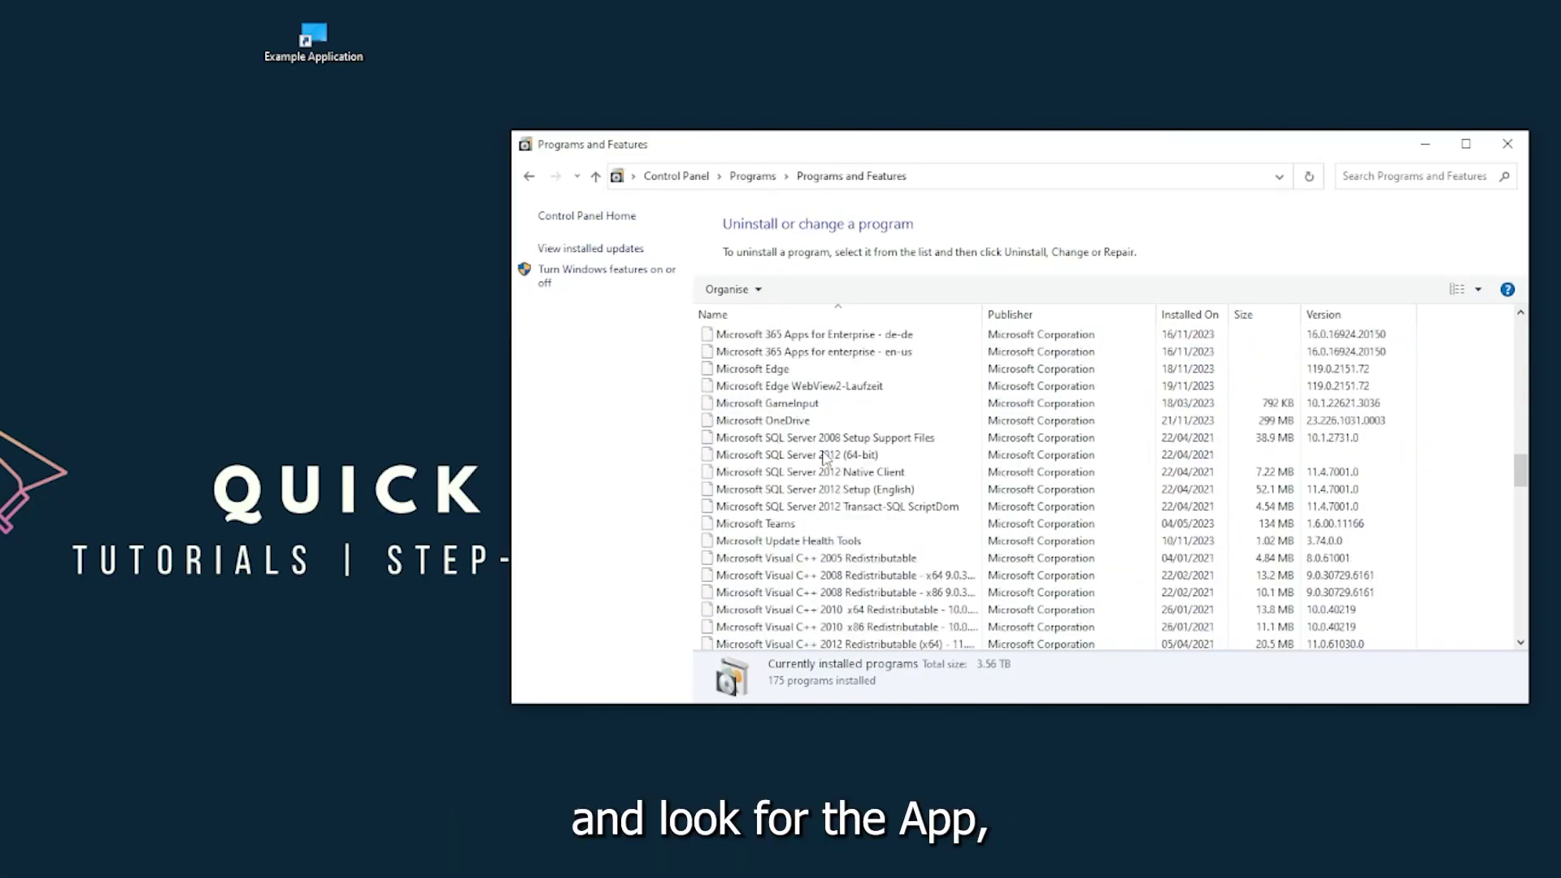
scroll(826, 457, "down", 20)
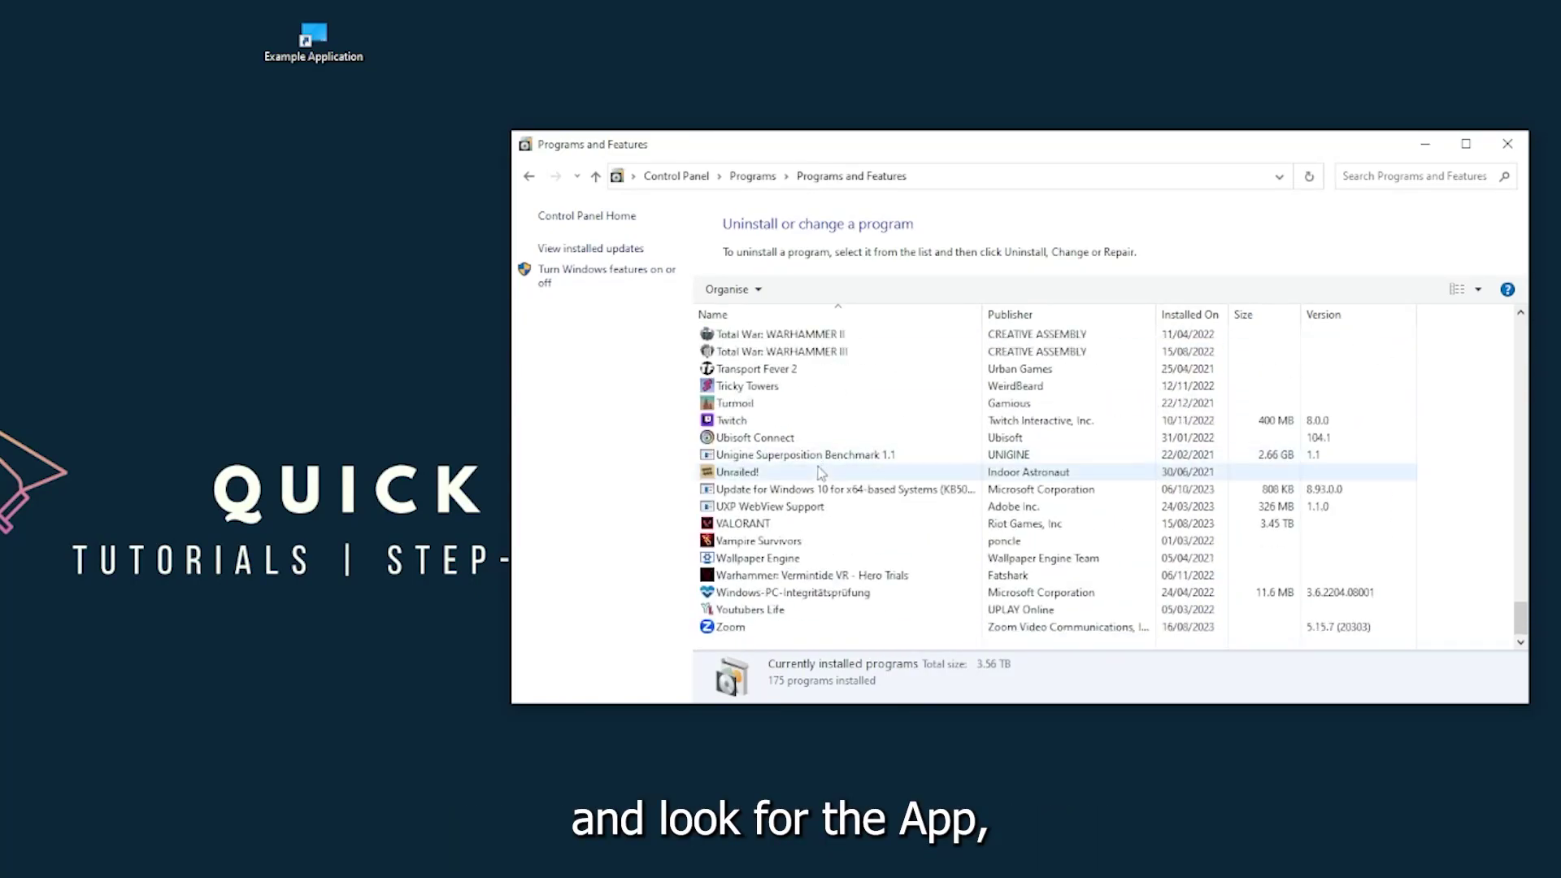
scroll(785, 538, "up", 15)
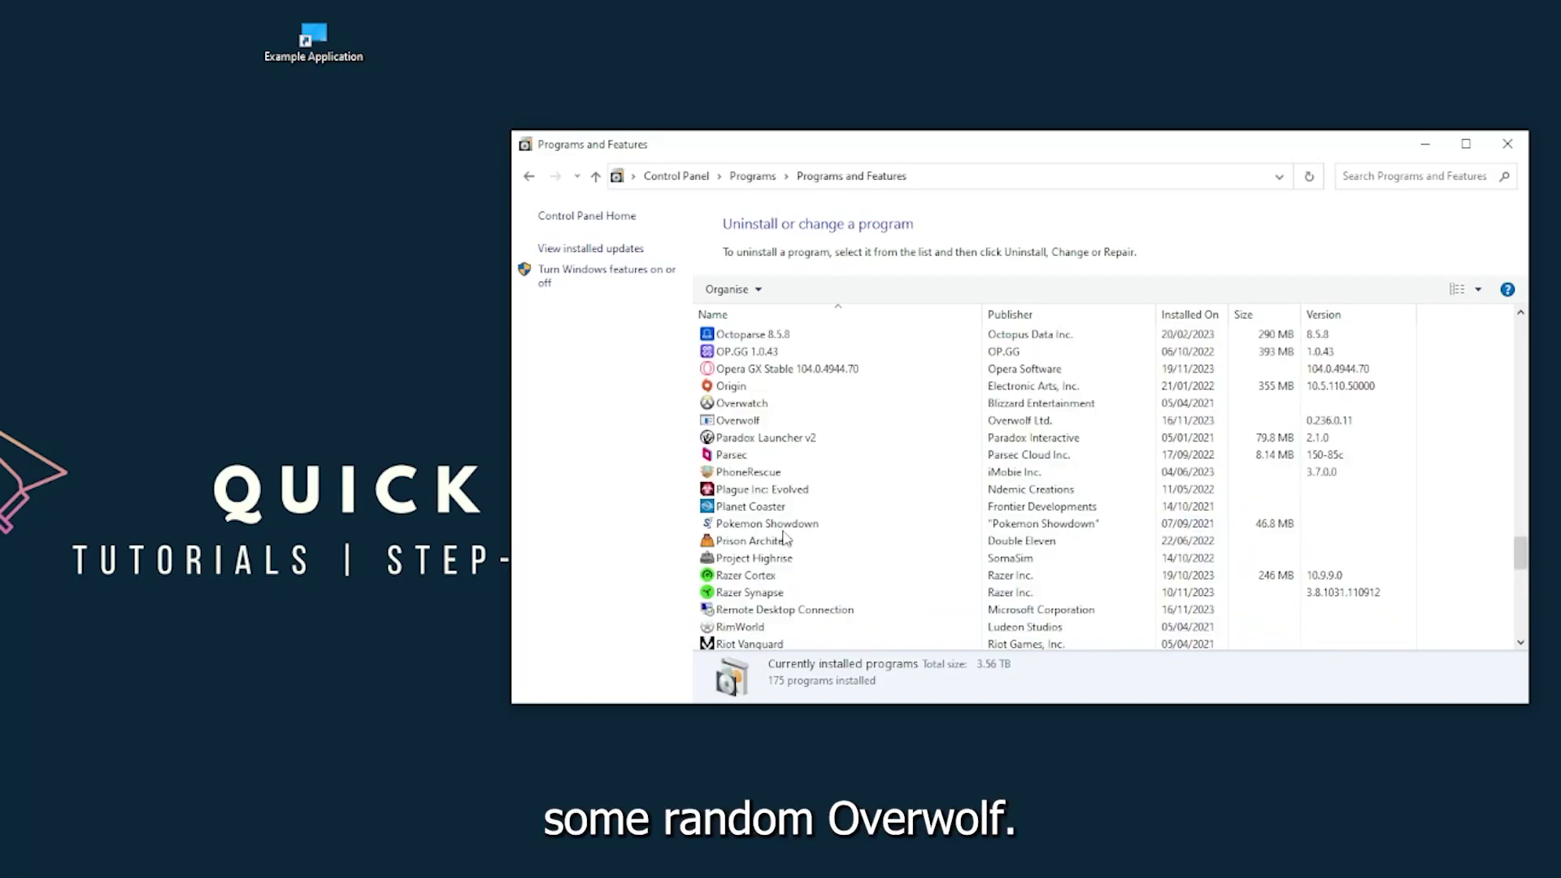
scroll(780, 537, "up", 2)
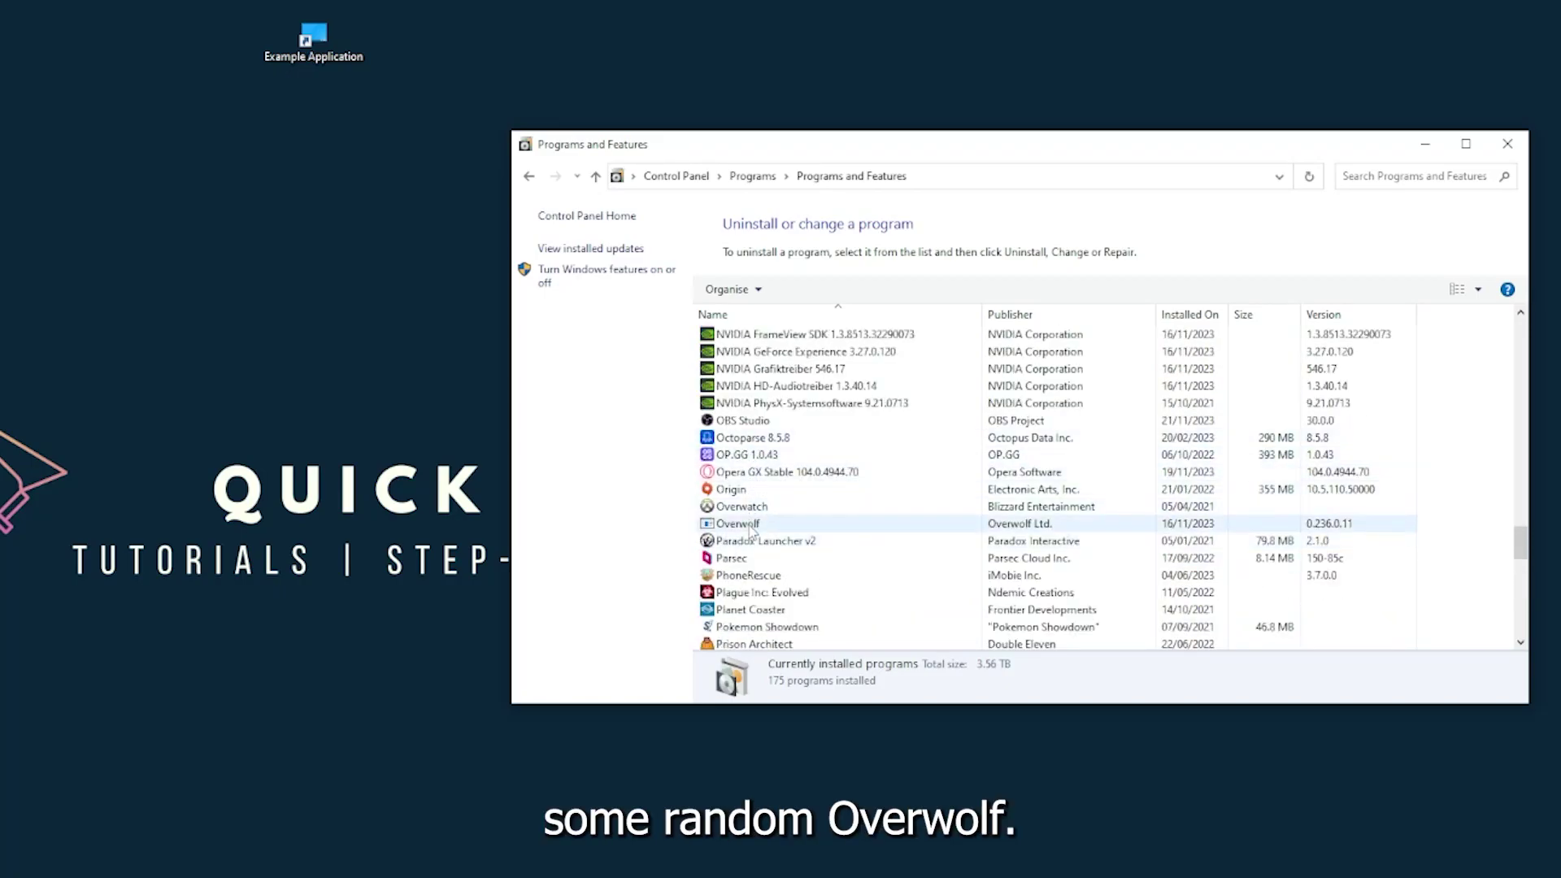
Choose Uninstall/Change on Overwolf and dismiss the 'may already have been uninstalled' error.
left_click(751, 531)
right_click(750, 527)
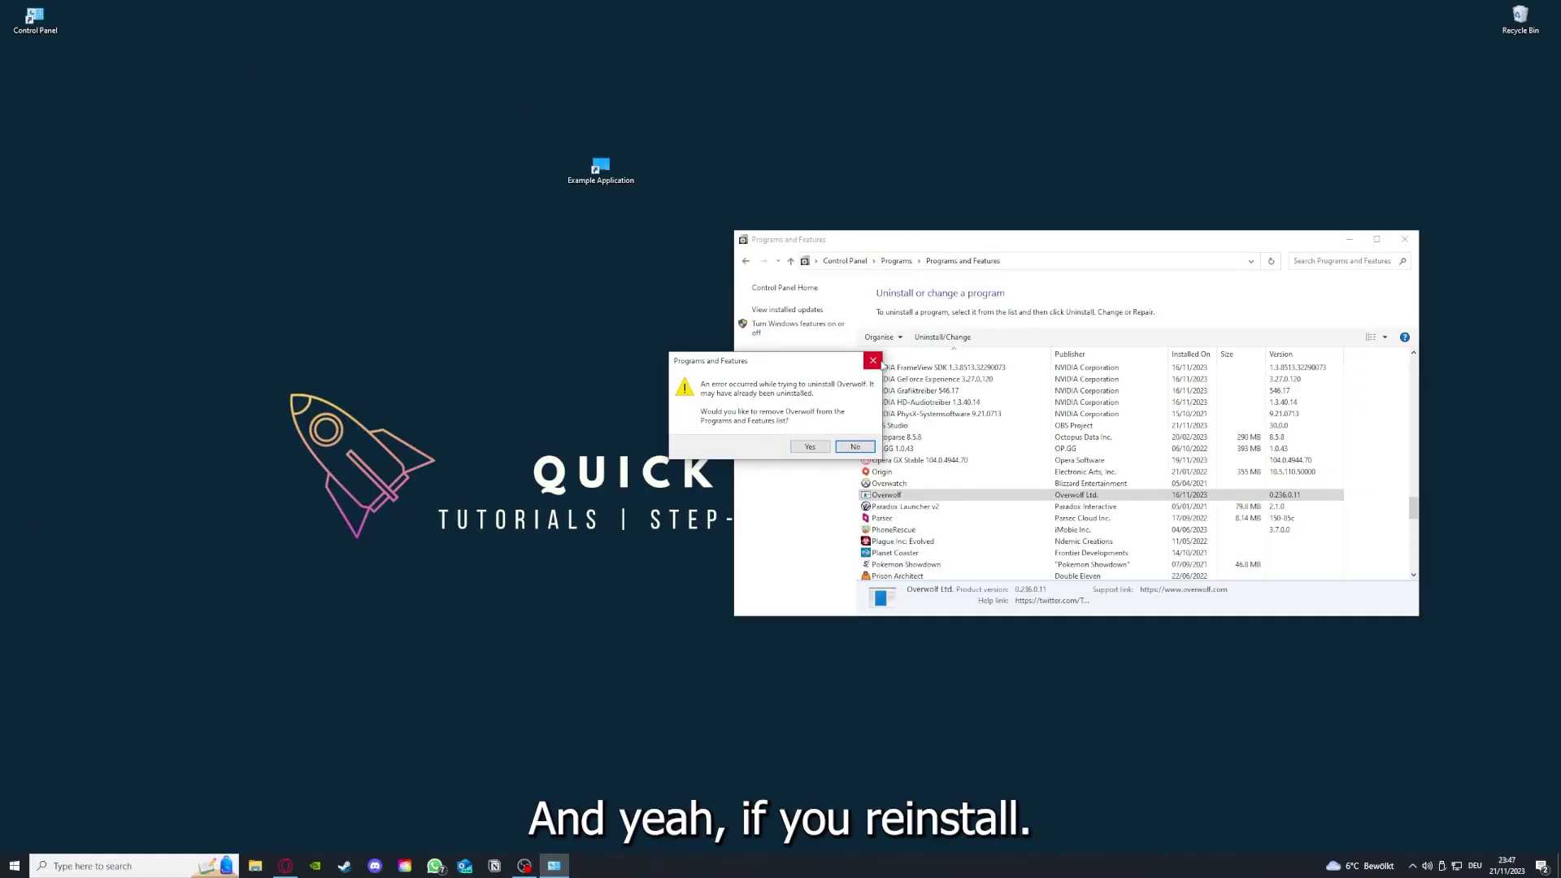
left_click(876, 362)
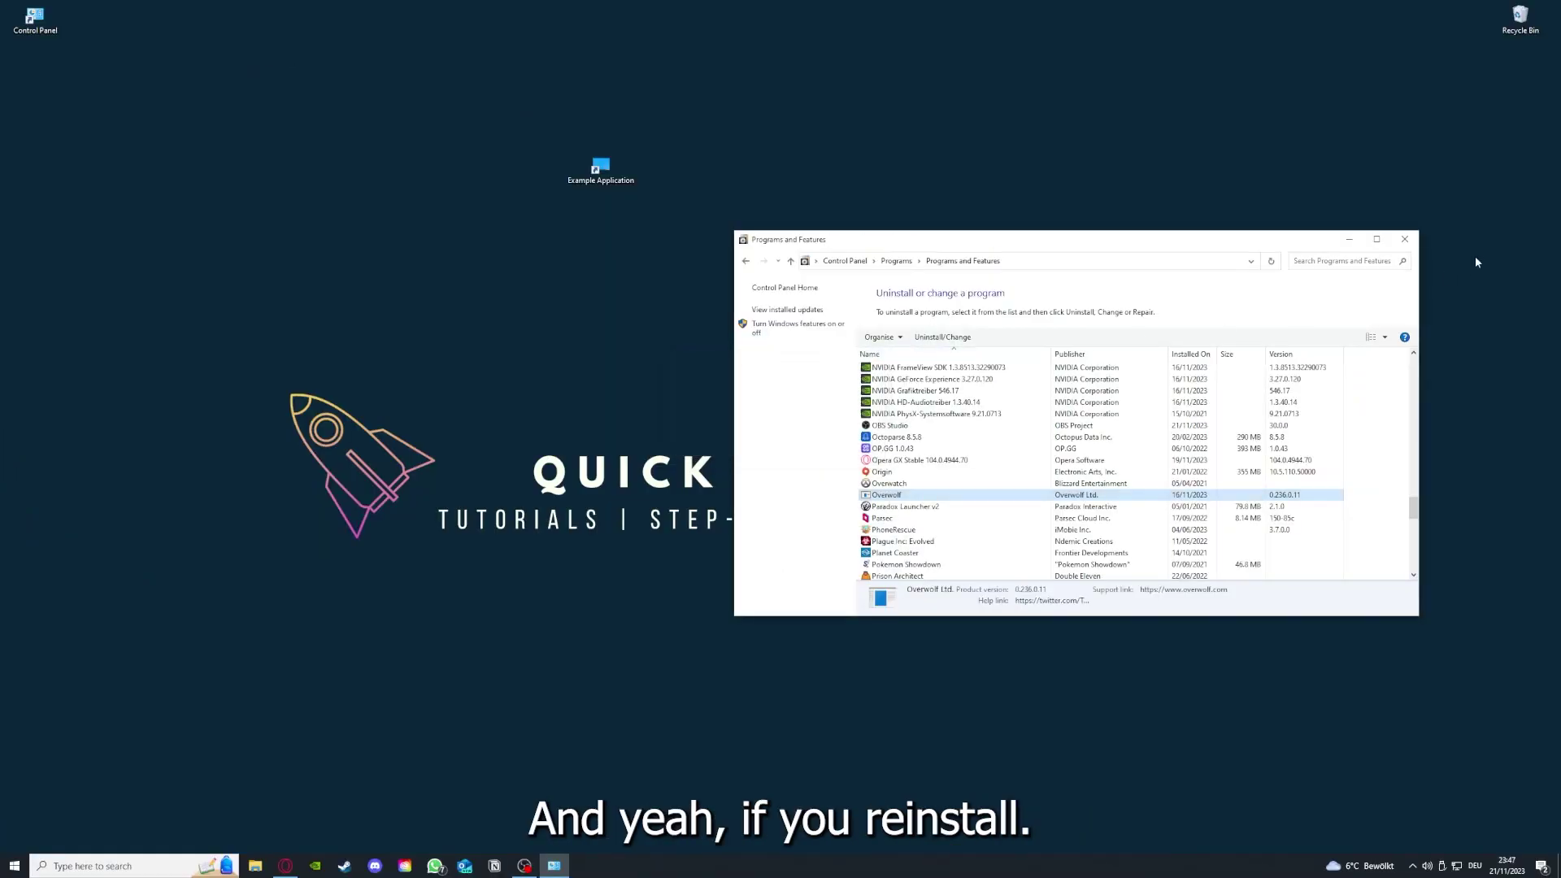
Close the Programs and Features window.
left_click(1405, 240)
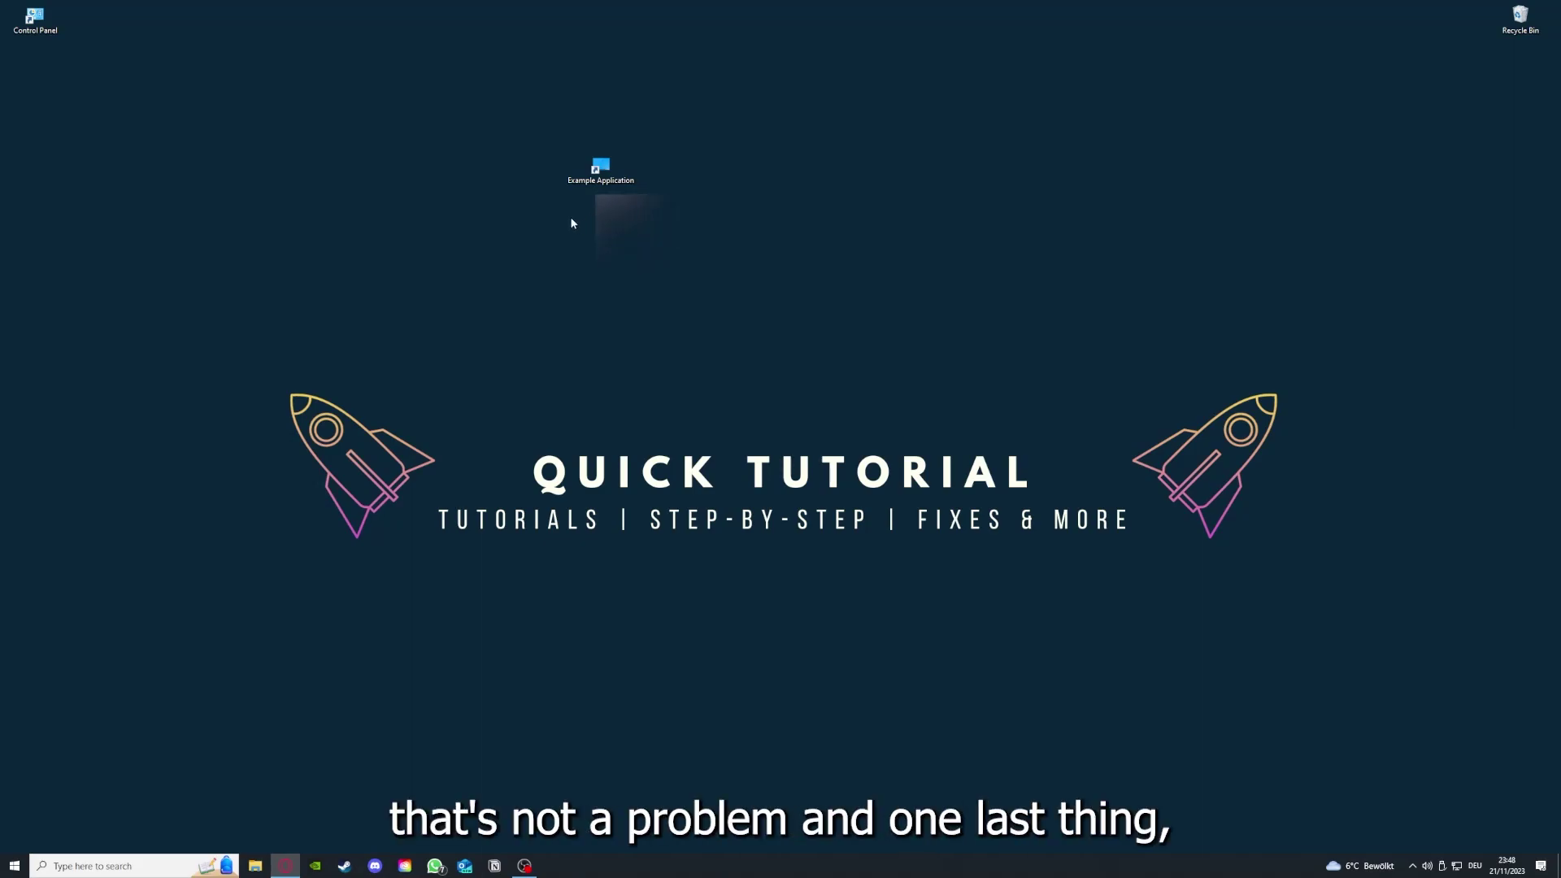
Open the Example Application shortcut's Properties, view Security, Details and Previous Versions, then return to Shortcut.
right_click(600, 169)
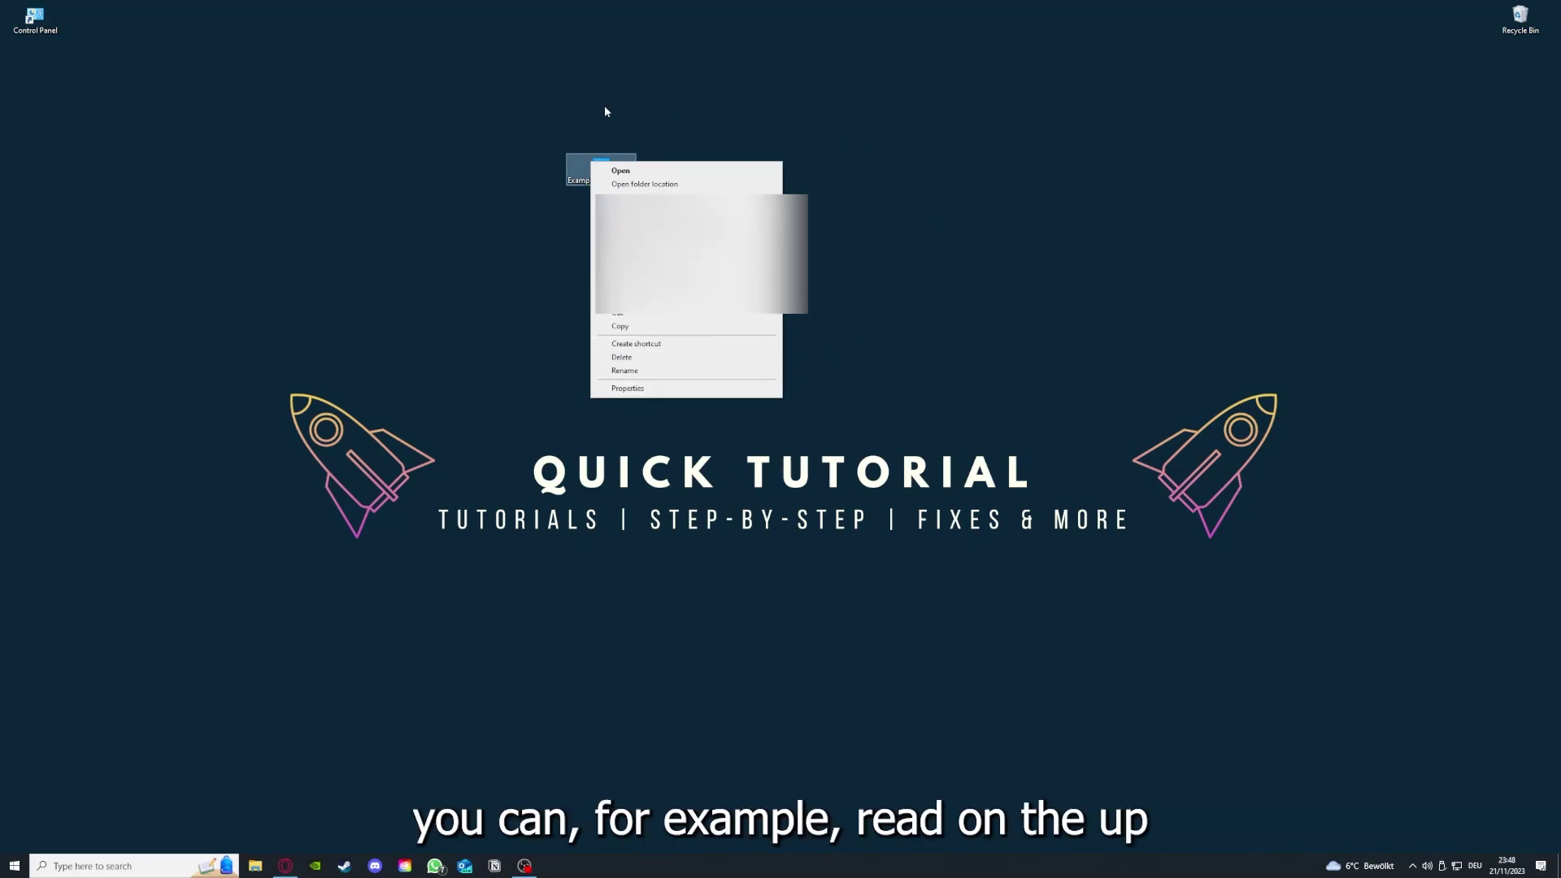
left_click(627, 389)
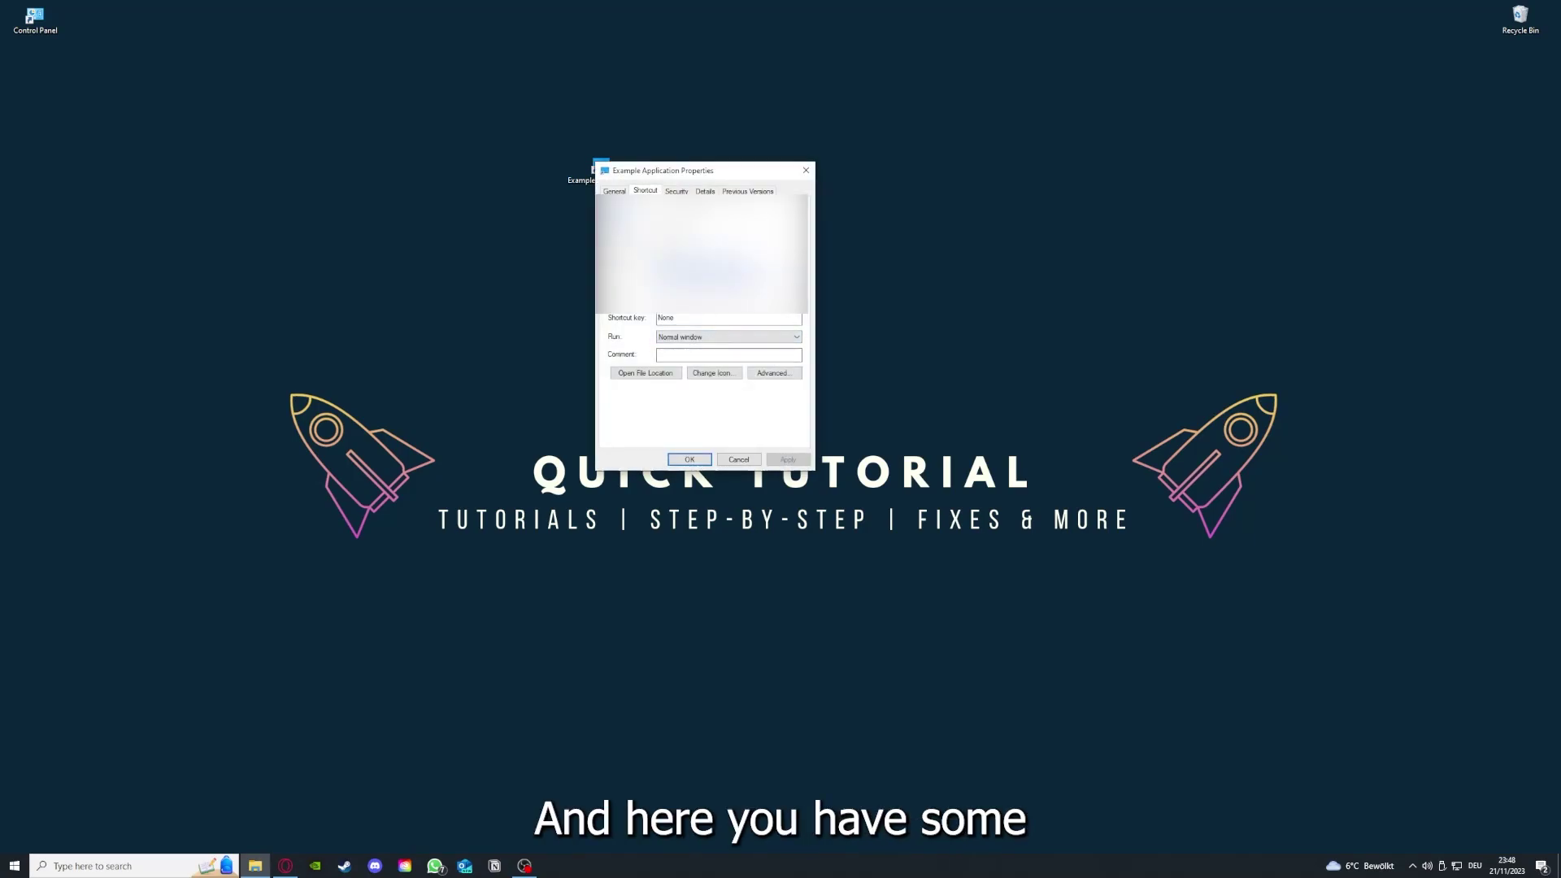
left_click(676, 190)
key("ctrl+Tab")
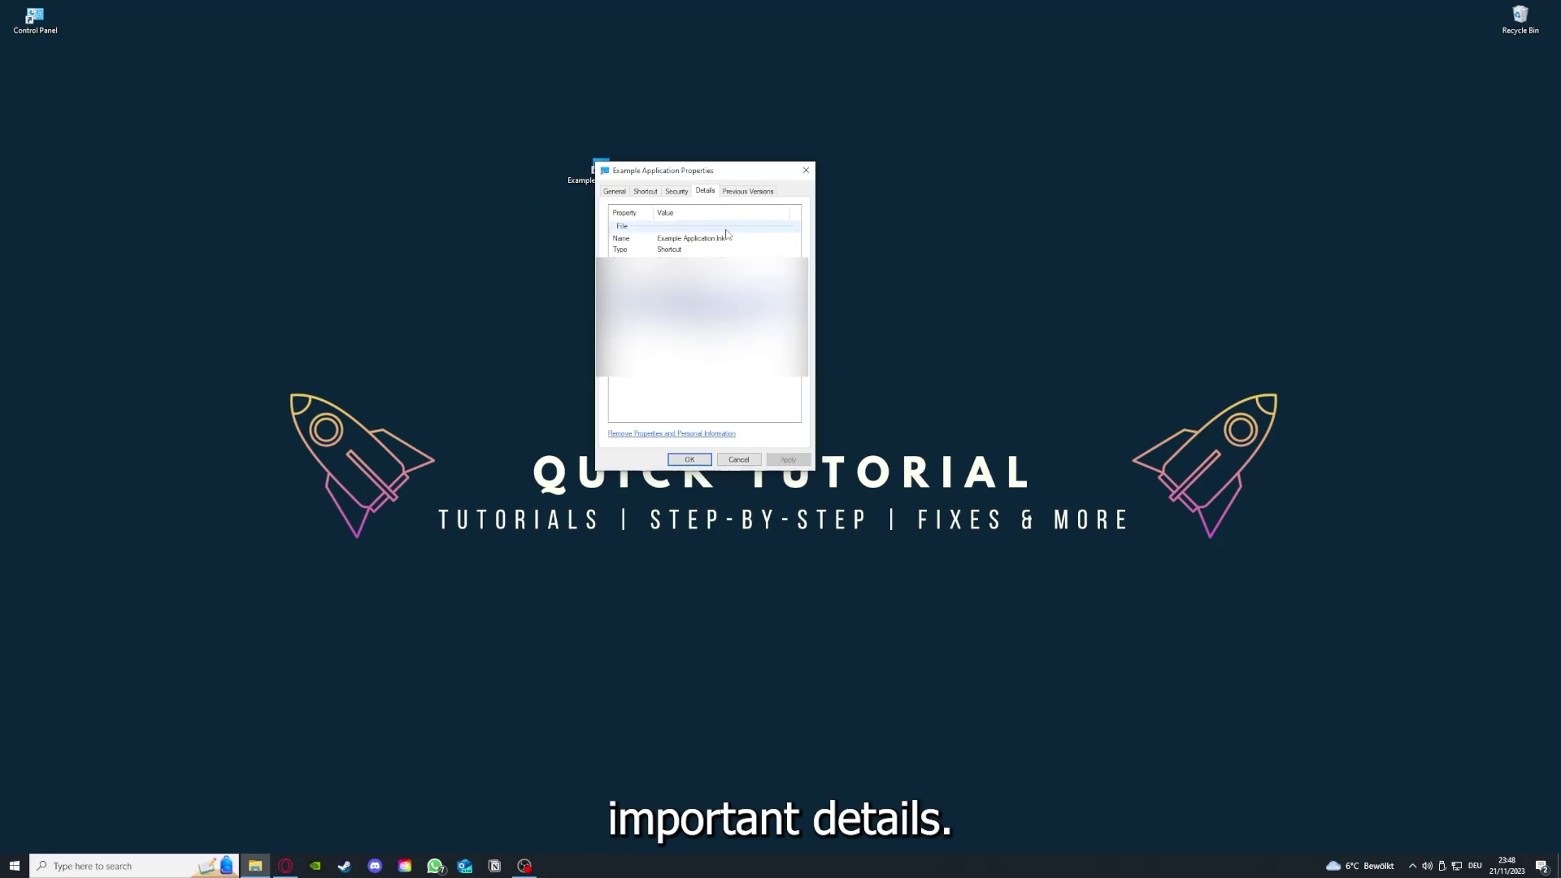
left_click_drag(707, 171, 824, 224)
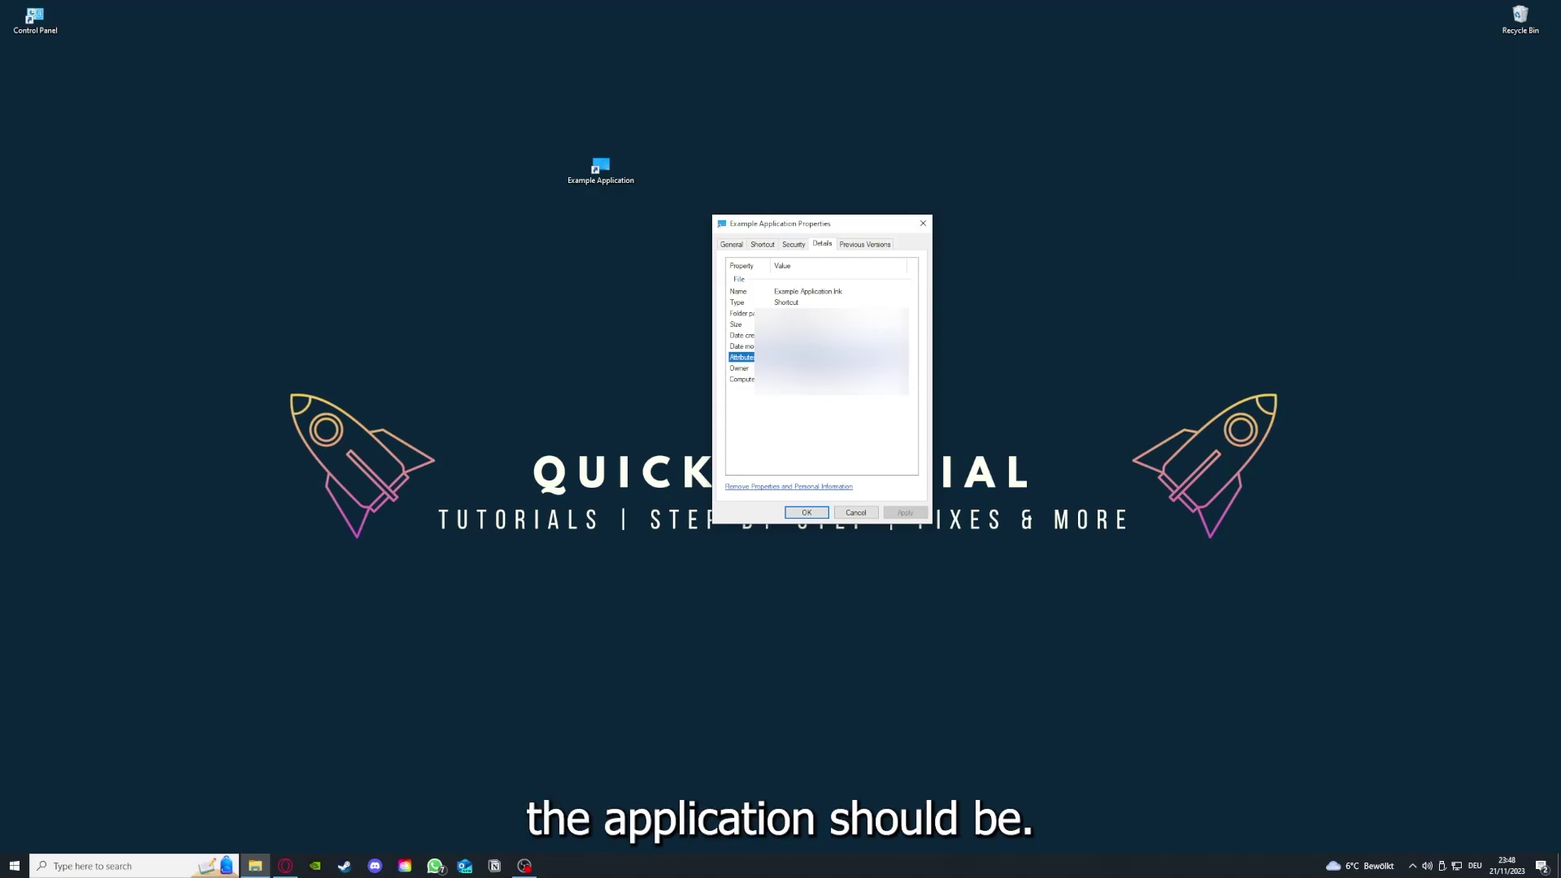
left_click(874, 246)
left_click(762, 244)
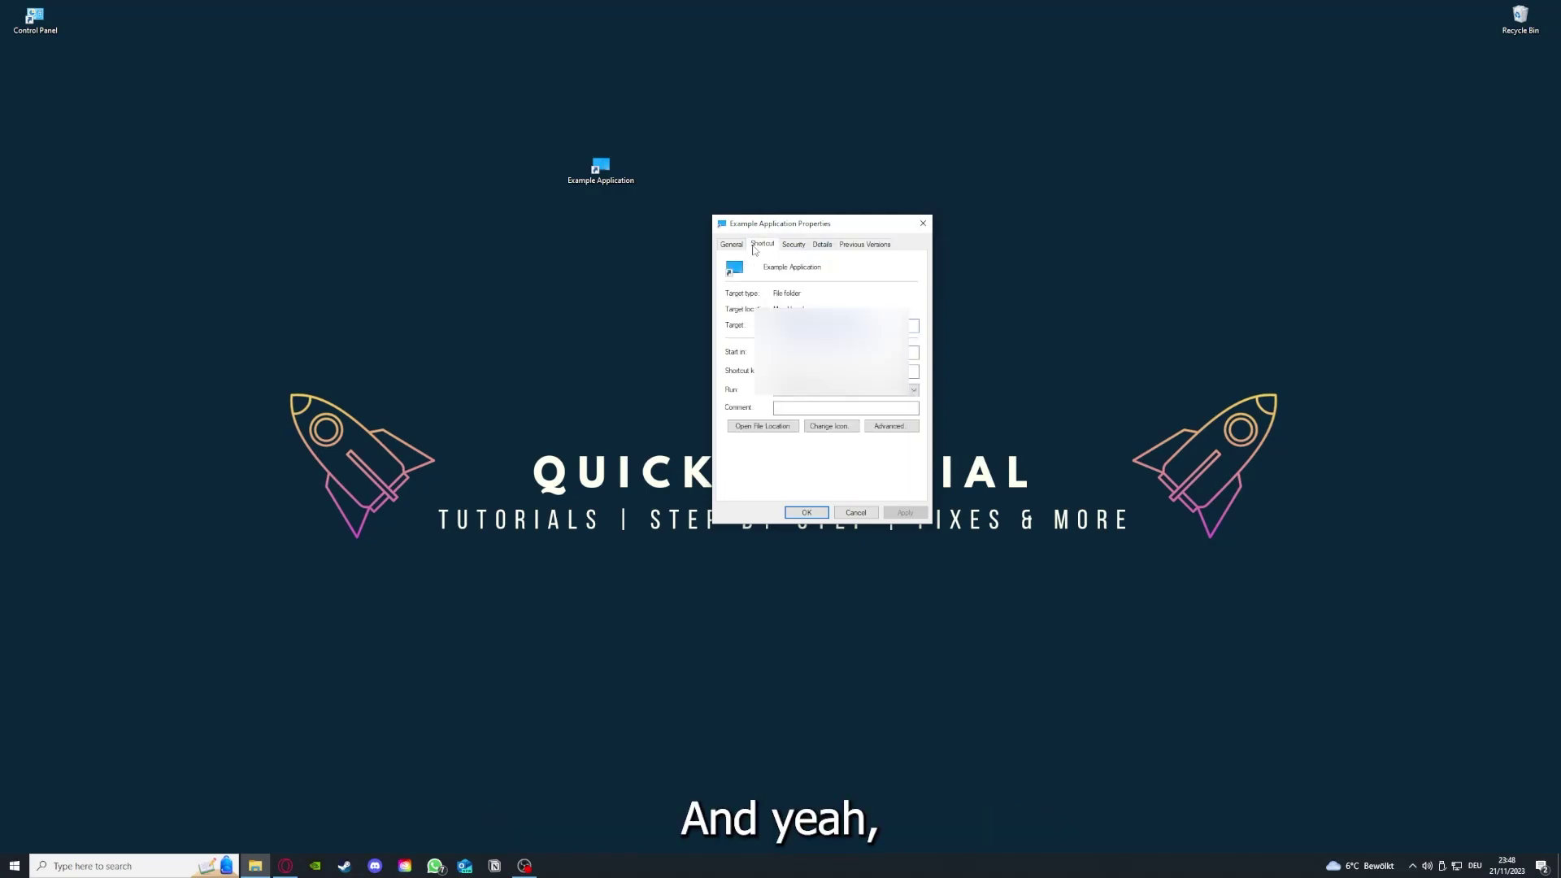
Open the shortcut's file location in File Explorer, move the This PC window, then close it.
left_click(750, 428)
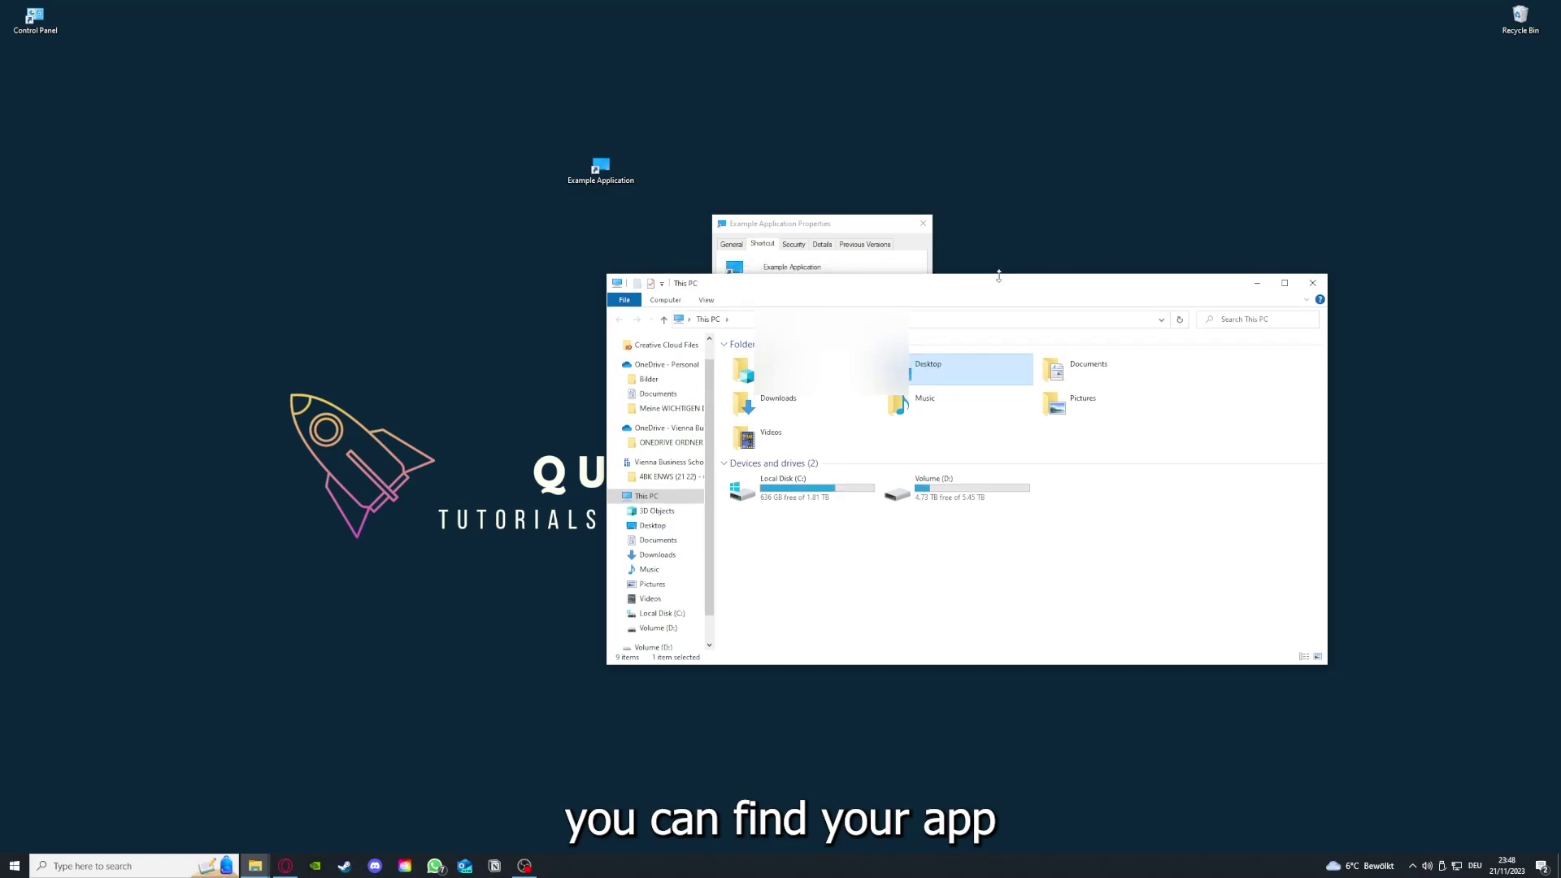
left_click_drag(1002, 282, 826, 450)
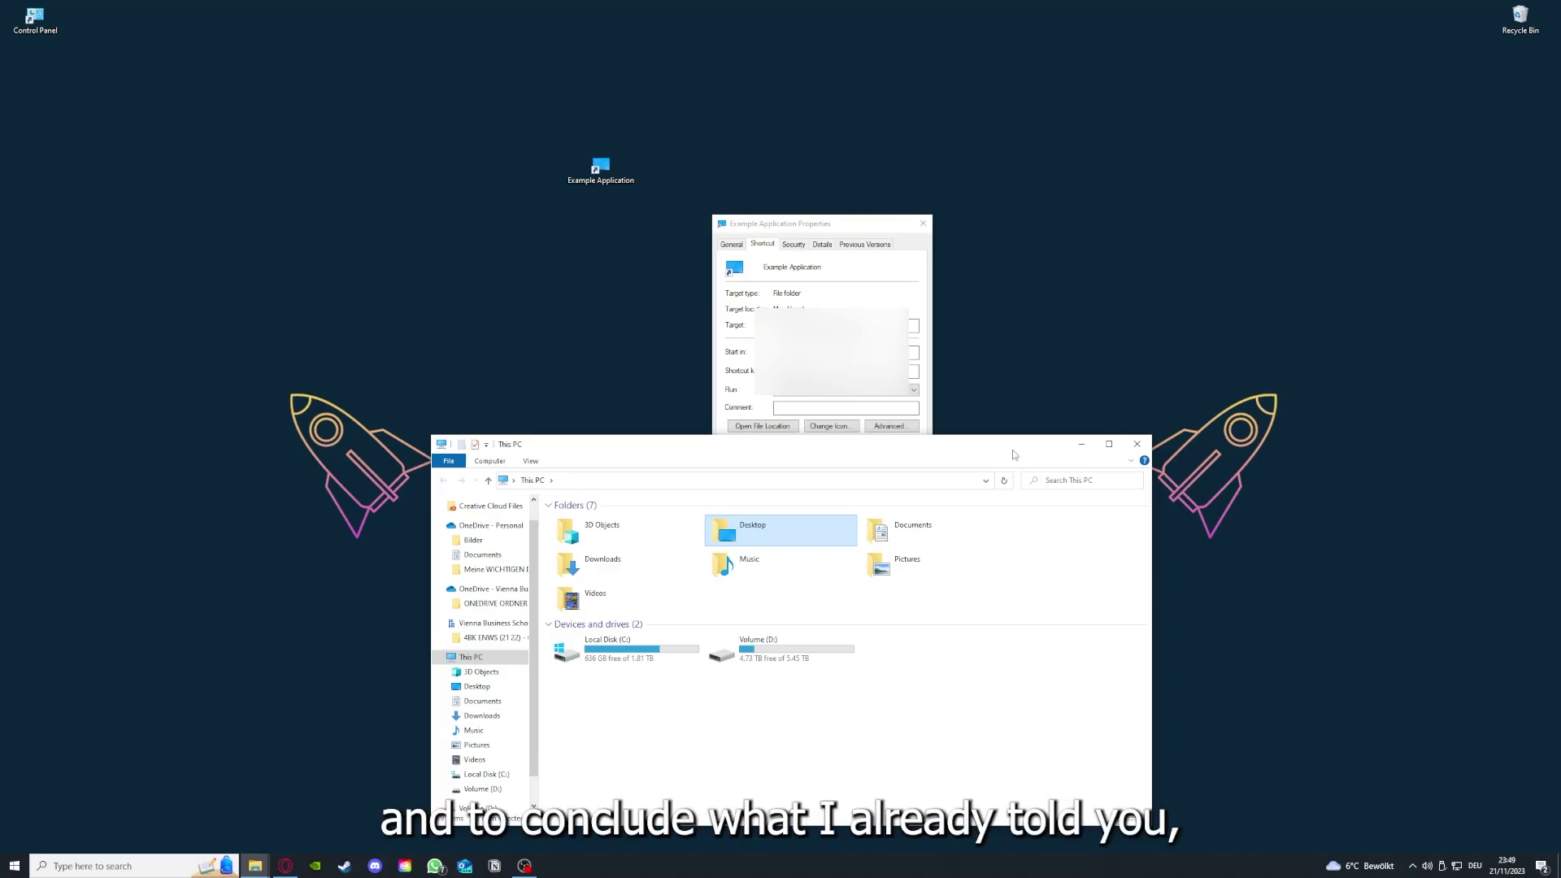
left_click(1137, 444)
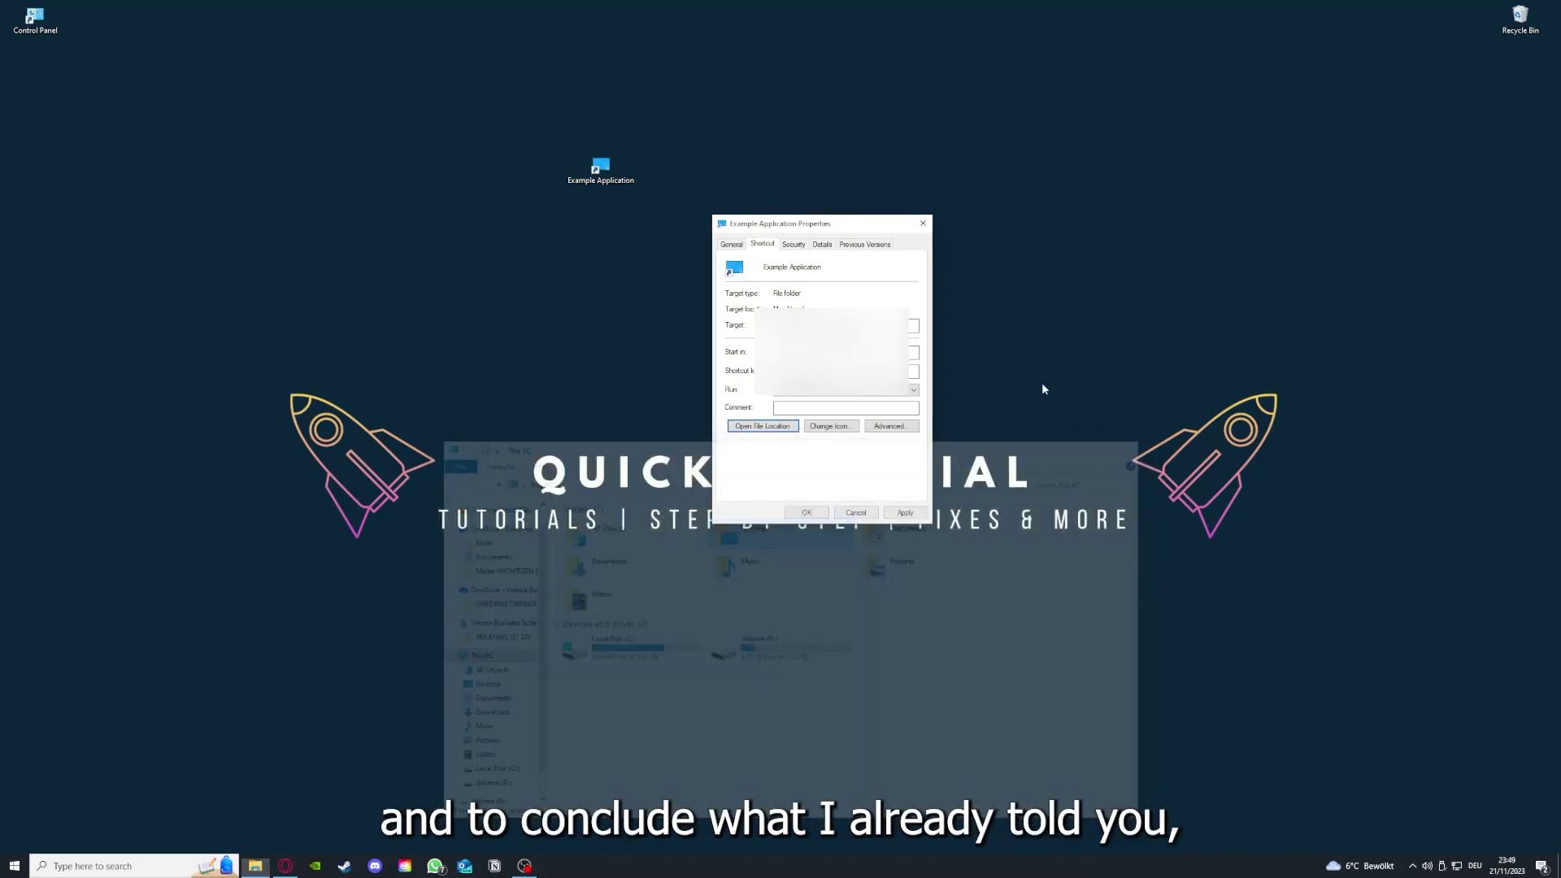
key("Escape")
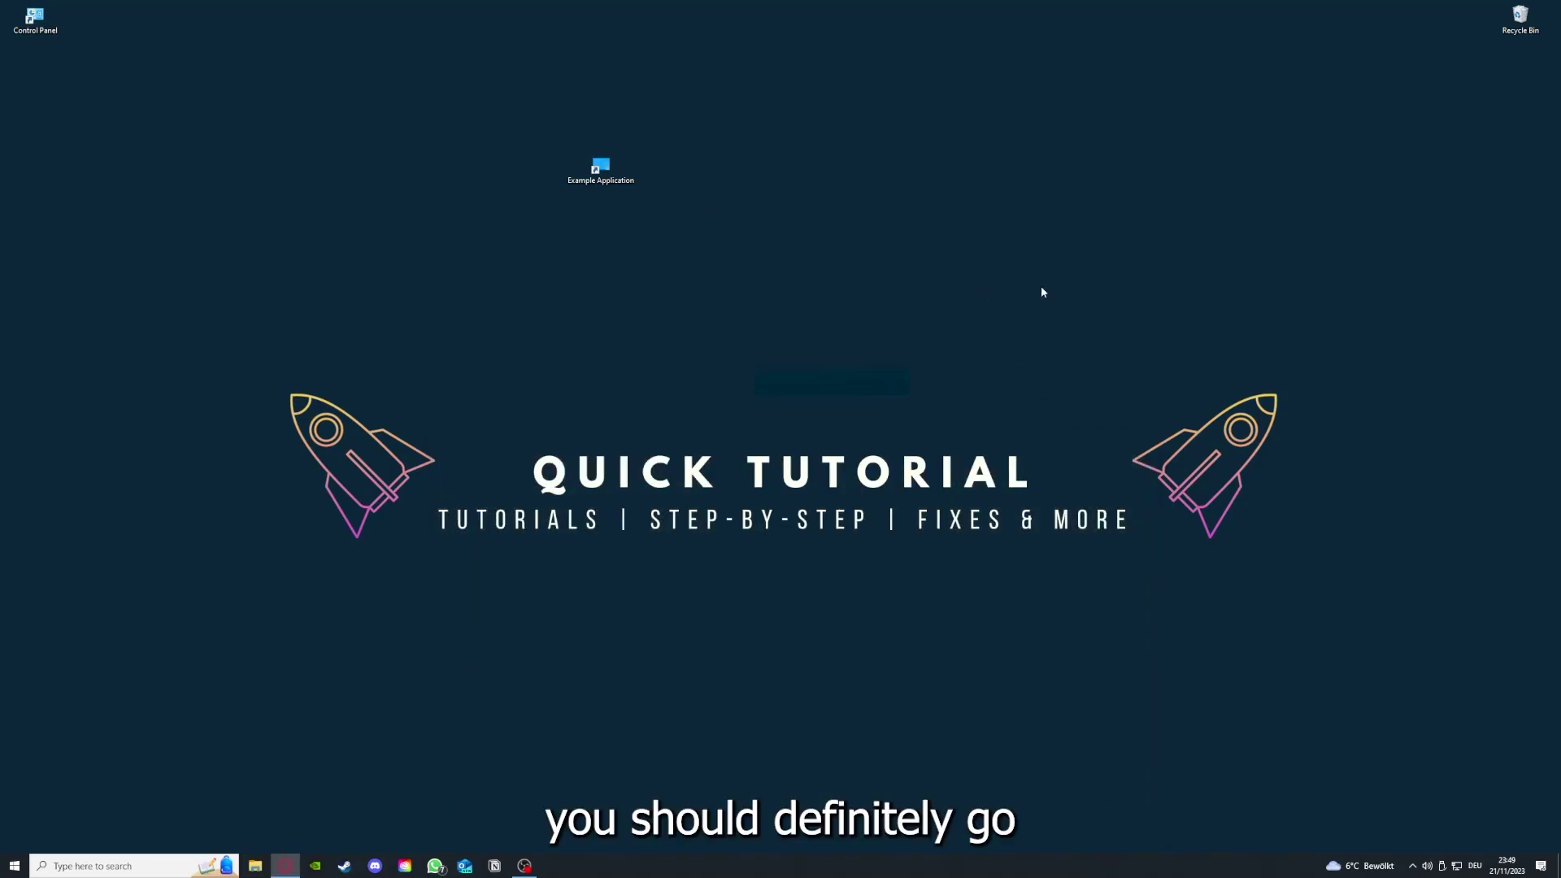